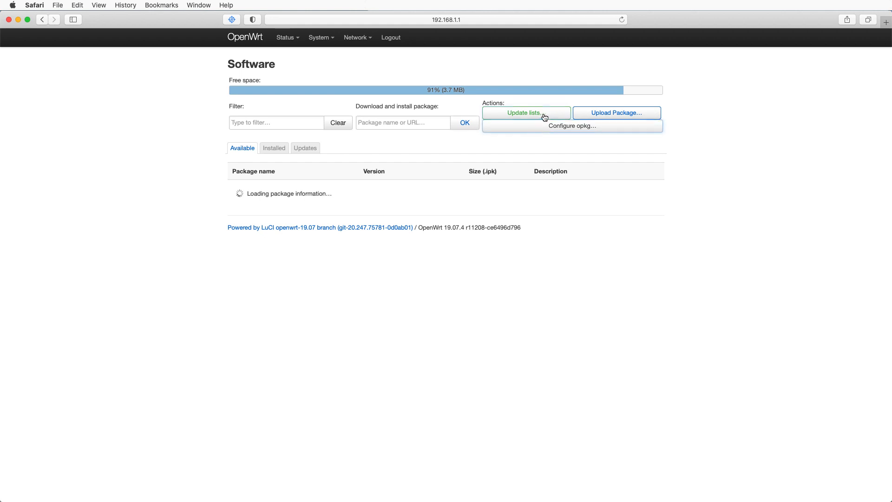
- Update the package lists and close the download log
left_click(513, 116)
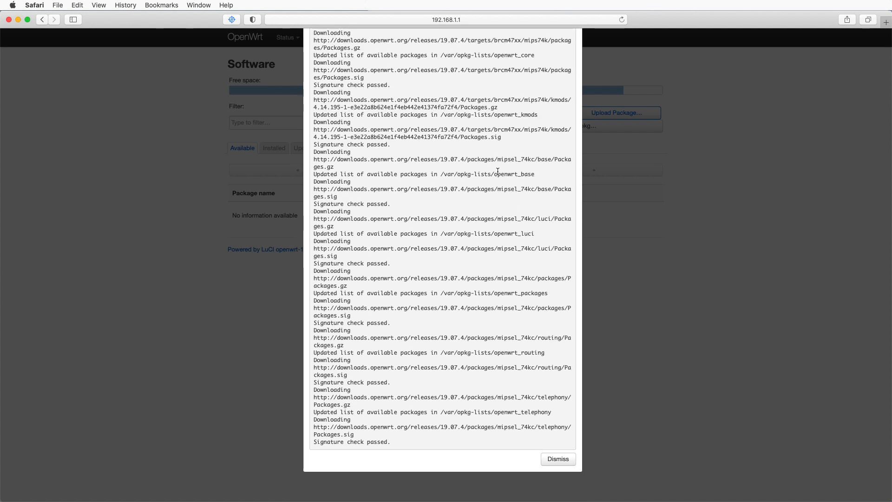
left_click(560, 462)
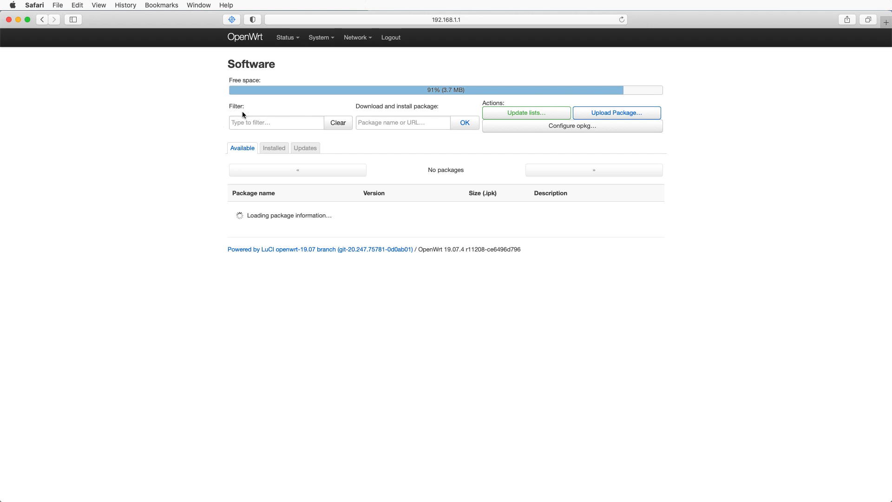
- Filter the available packages for mwan and install the mwan3 package with its dependencies
left_click(247, 124)
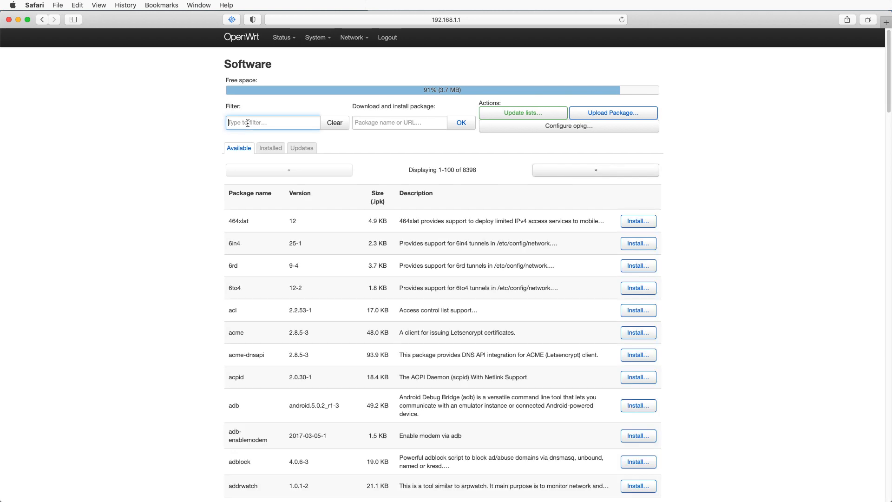
type("mwan")
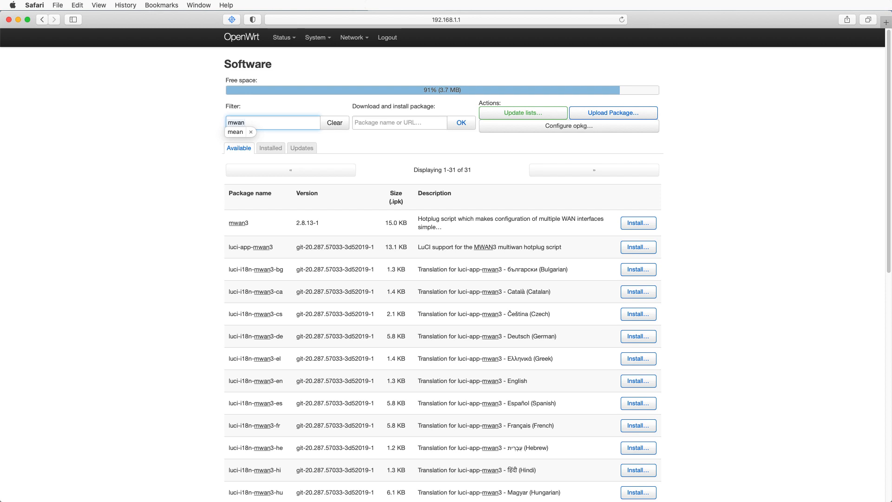
left_click(139, 174)
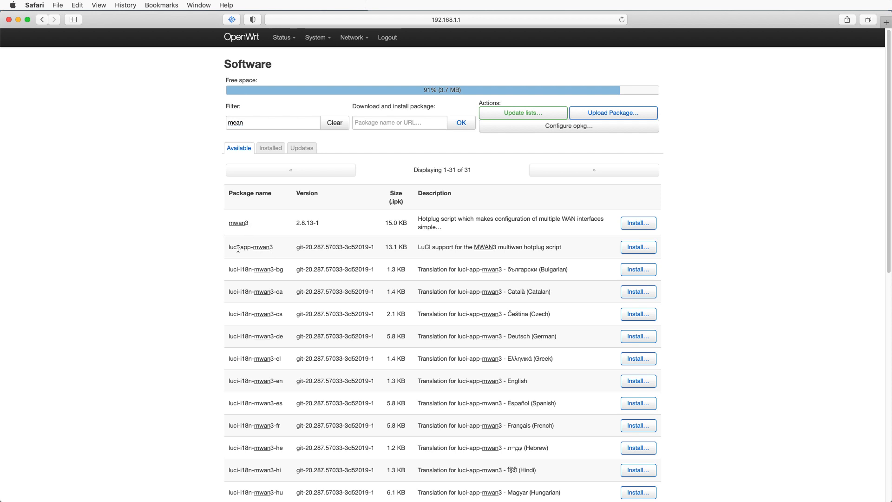
left_click(638, 224)
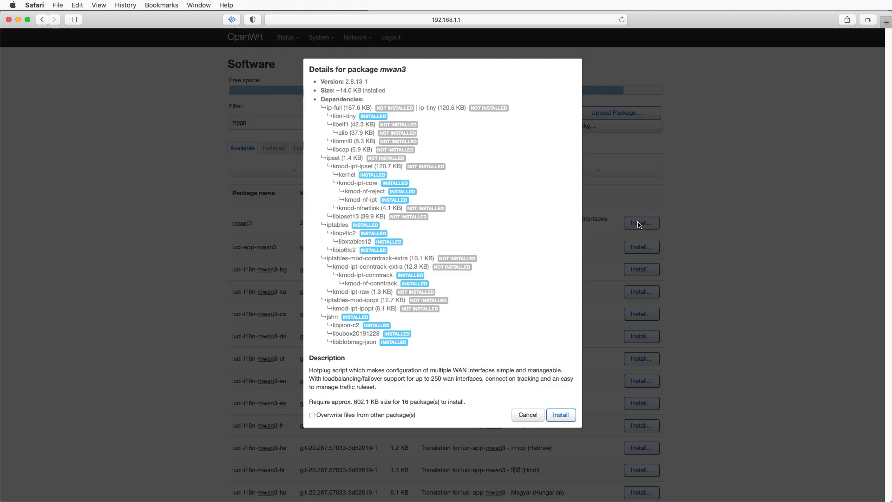
left_click(562, 415)
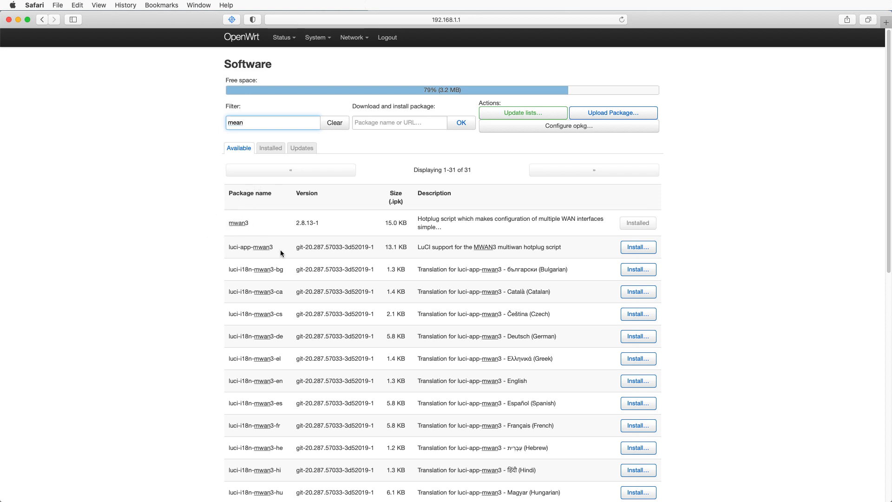
- Install the luci-app-mwan3 package and dismiss the package manager output
left_click(647, 251)
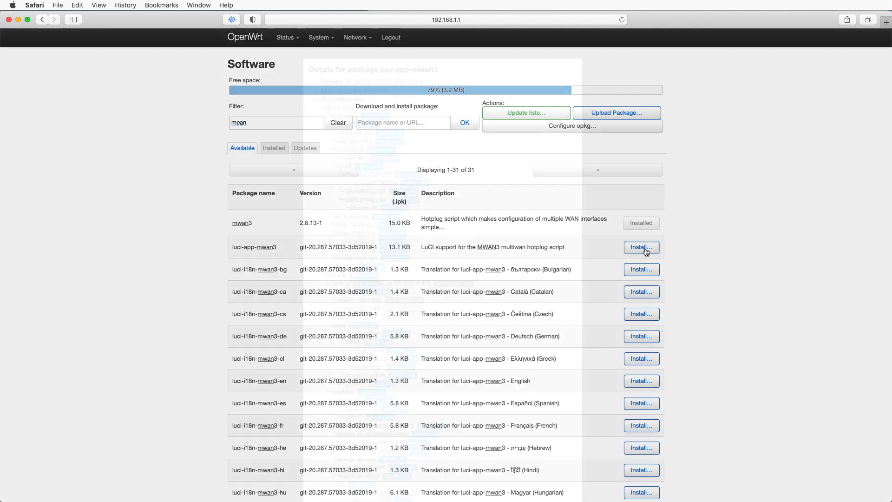
scroll(564, 328, "down", 10)
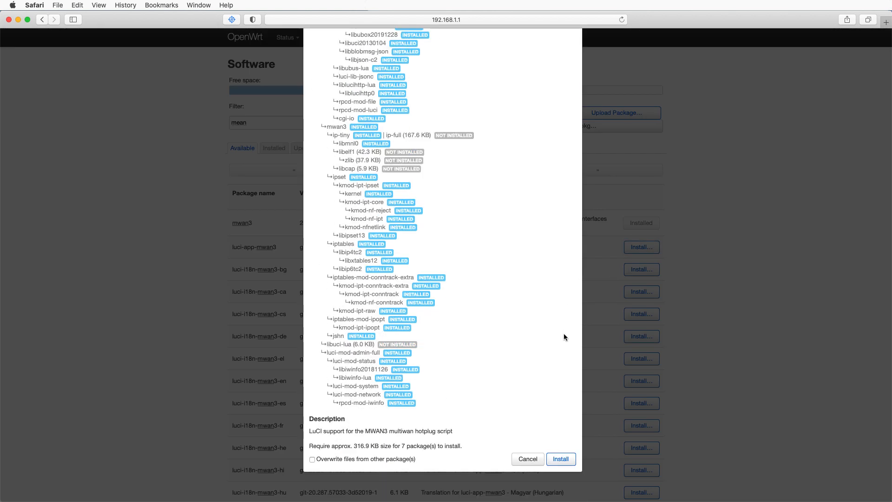
left_click(566, 466)
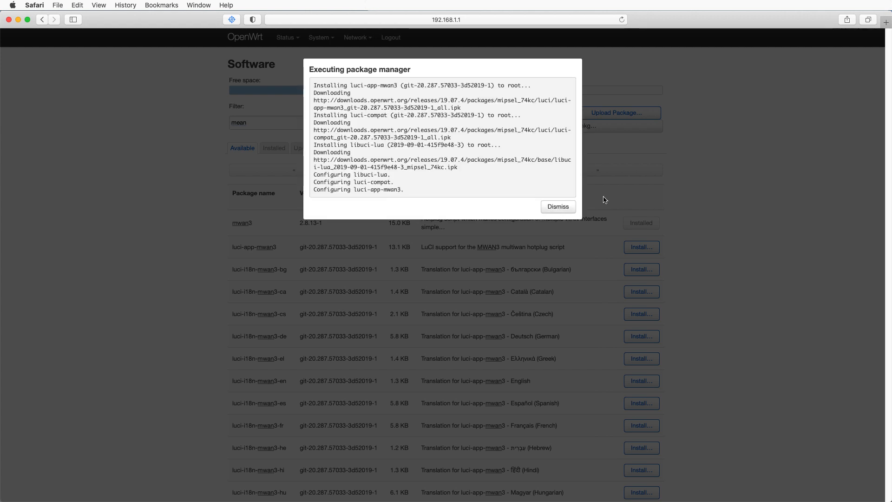
left_click(556, 210)
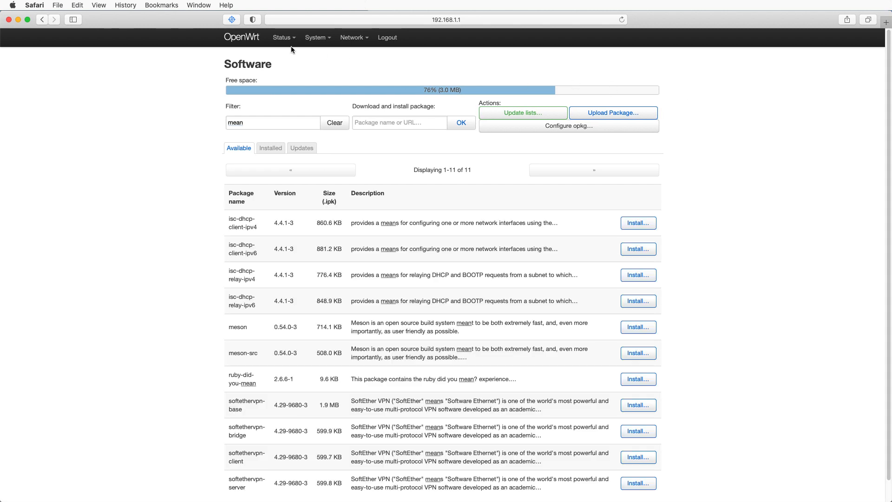
- Reboot the router
mouse_move(318, 38)
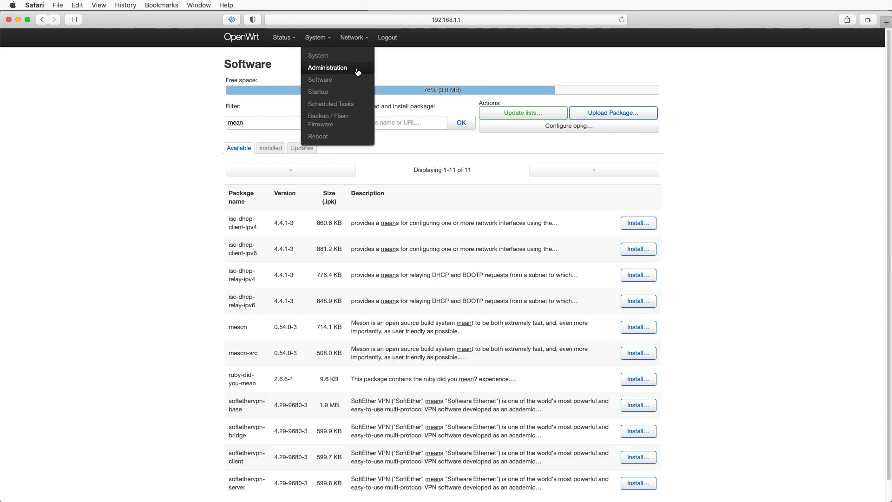
mouse_move(279, 37)
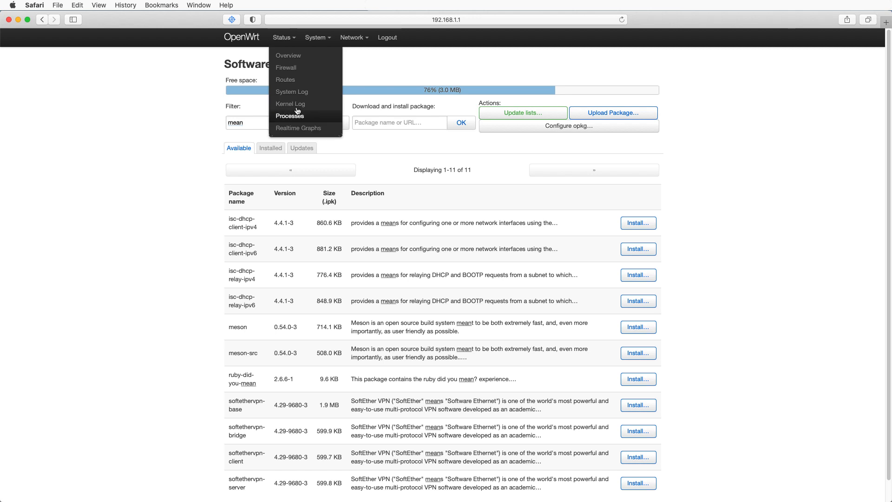
mouse_move(353, 38)
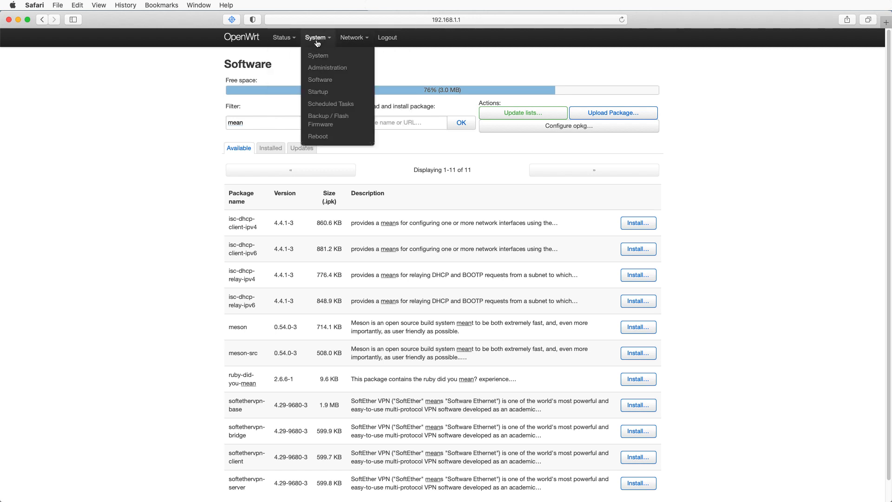
left_click(318, 136)
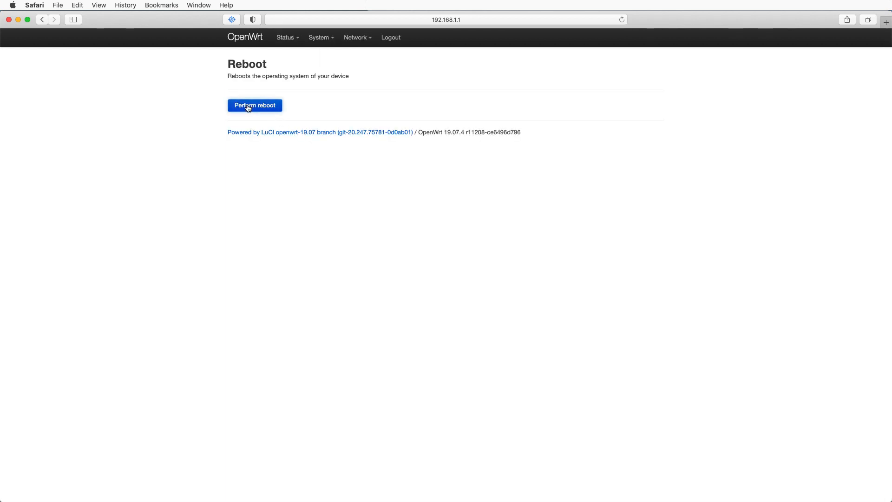
left_click(248, 107)
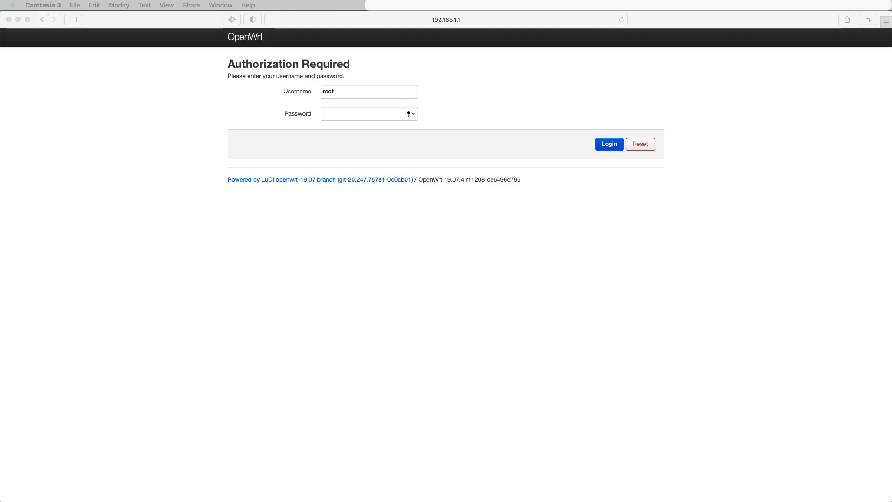
- Log back in as root by entering the account password
left_click(337, 113)
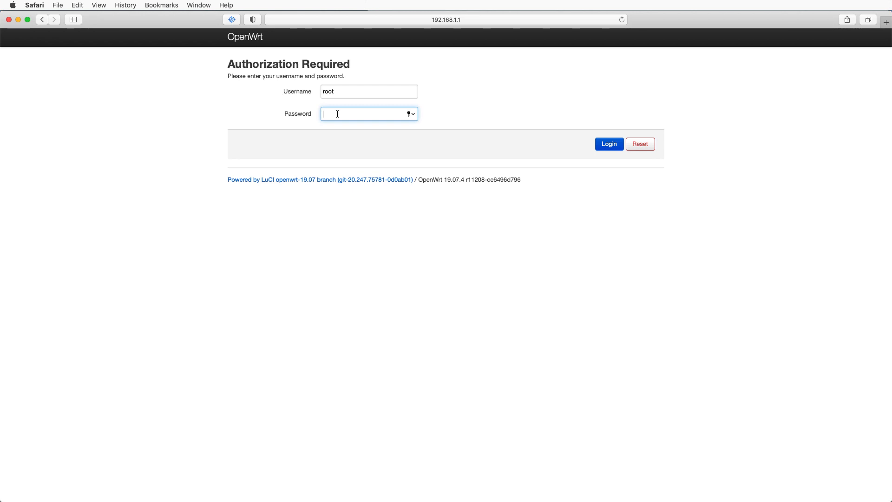
type("•")
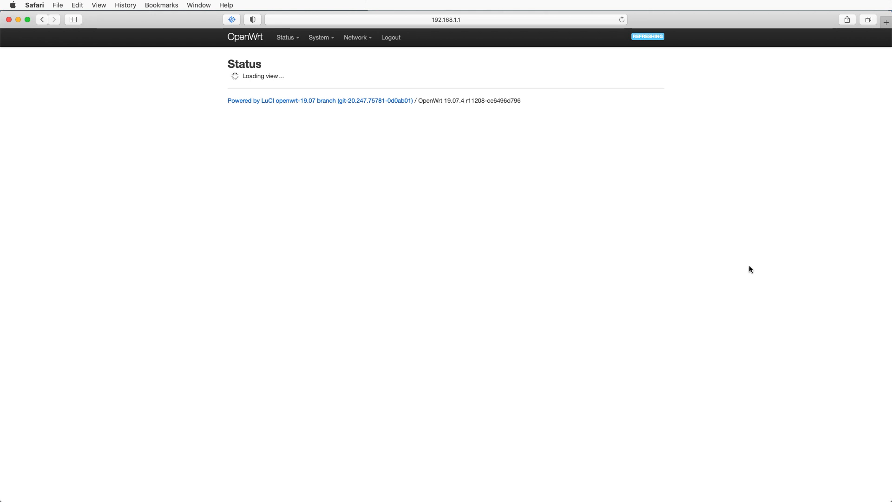
- Add a switch VLAN with ID 3 and set the CPU (eth0) port to tagged in it
mouse_move(283, 39)
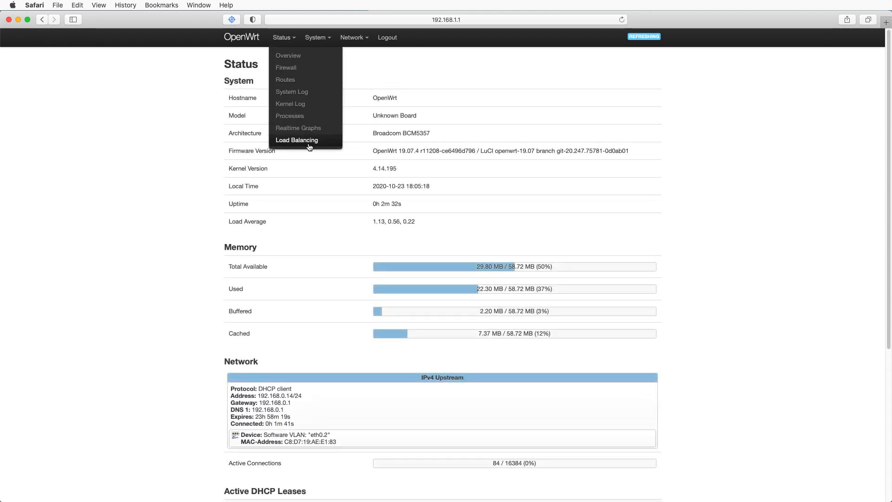
mouse_move(352, 37)
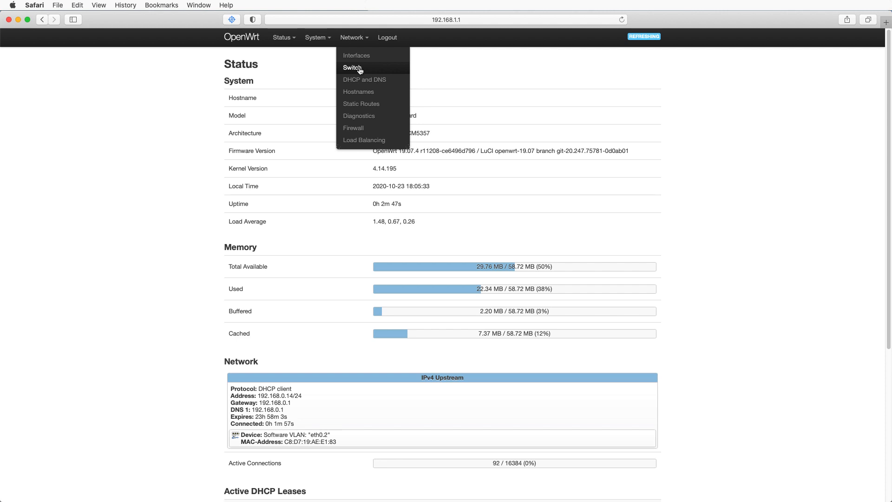
left_click(359, 70)
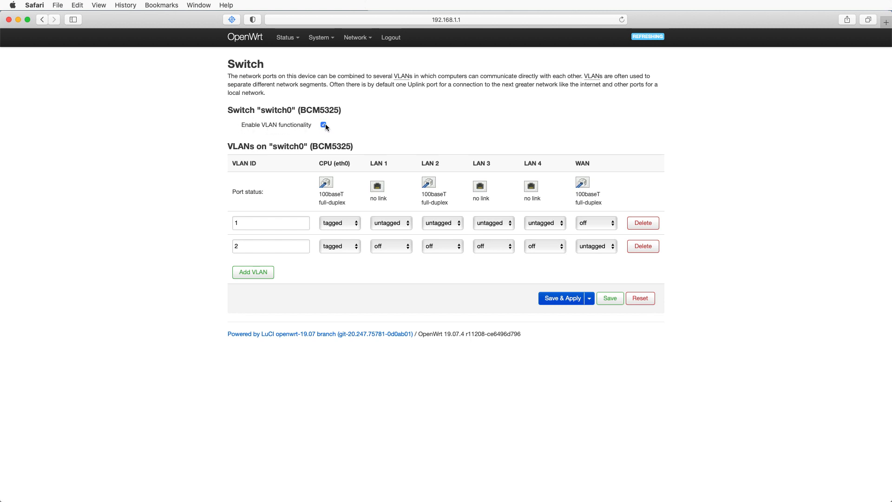
left_click(251, 274)
left_click(248, 268)
type("3")
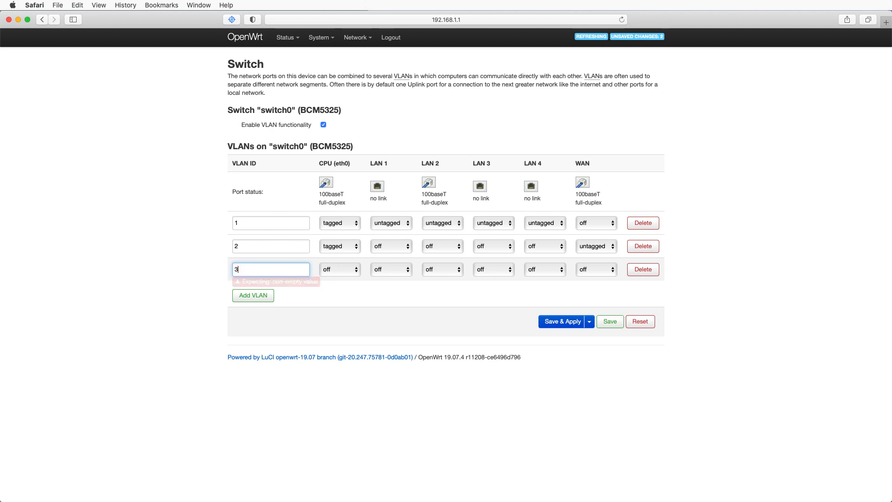
left_click(332, 270)
left_click(333, 288)
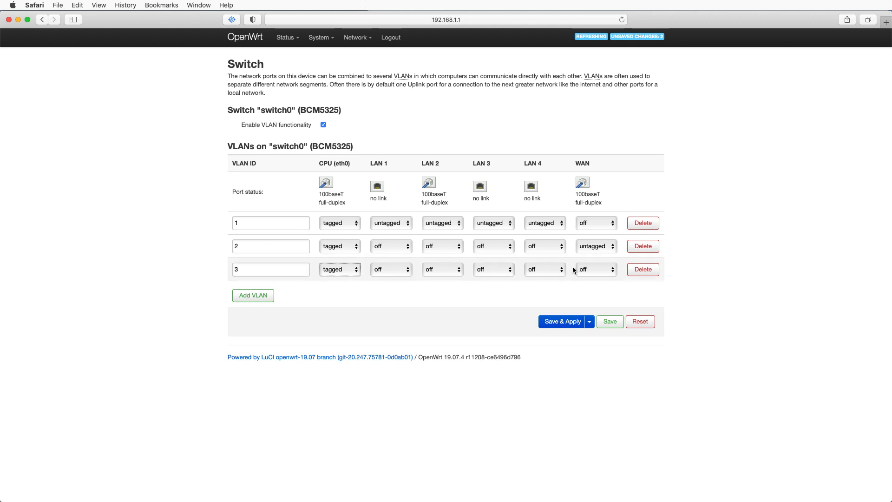
- Turn LAN 4 off in VLAN 1, set it untagged in VLAN 3, then save and apply
left_click(545, 223)
left_click(542, 216)
left_click(538, 271)
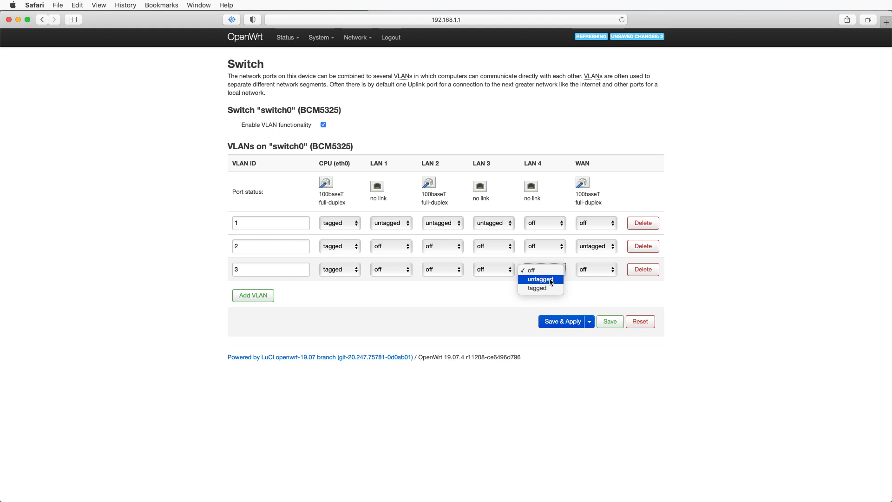
left_click(545, 280)
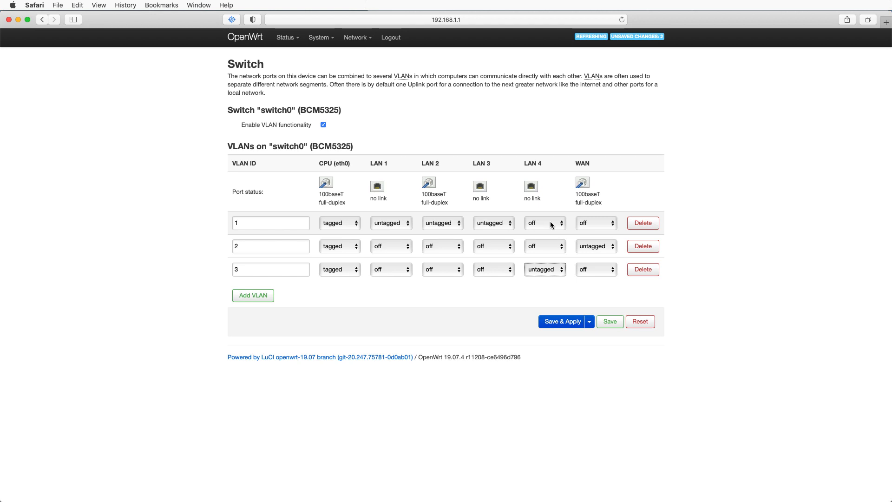
left_click(554, 321)
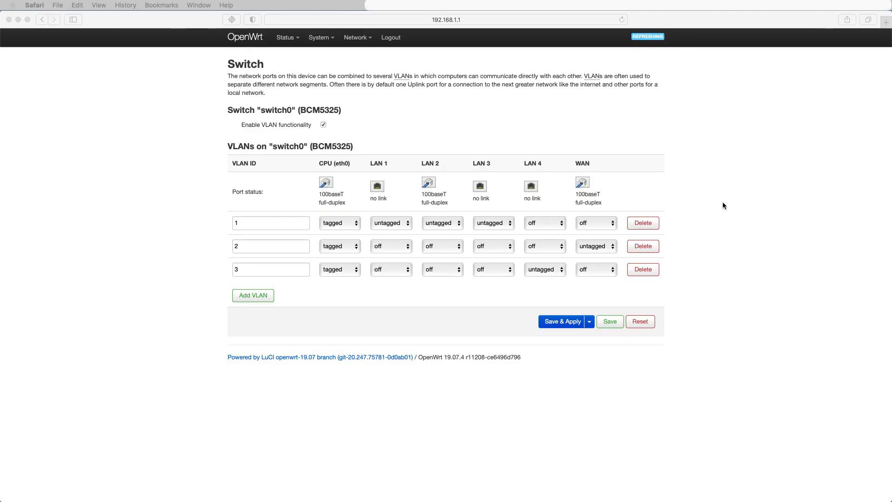
- Create and save a new DHCP client interface named WAN2 on switch VLAN eth0.3
left_click(360, 41)
left_click(359, 56)
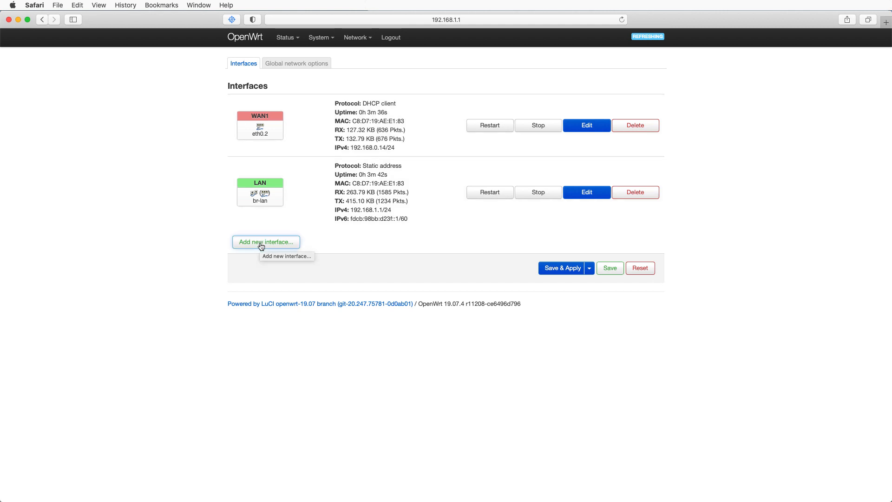
left_click(262, 245)
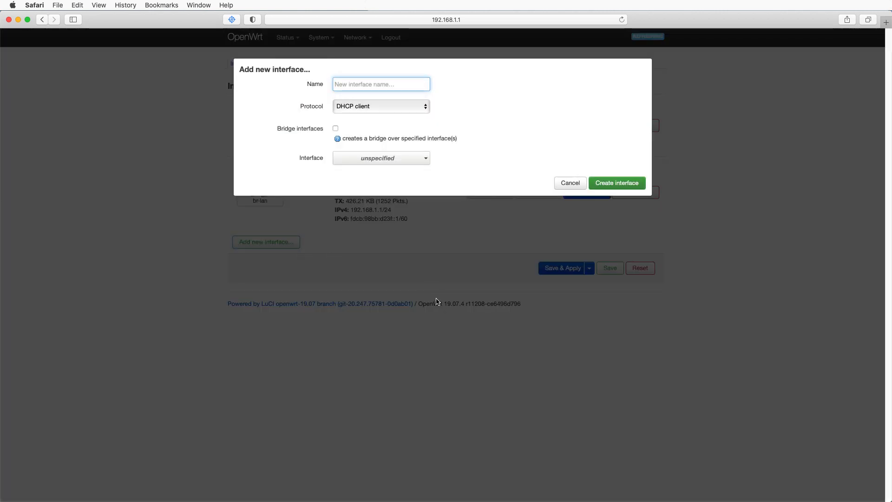
type("WAN2")
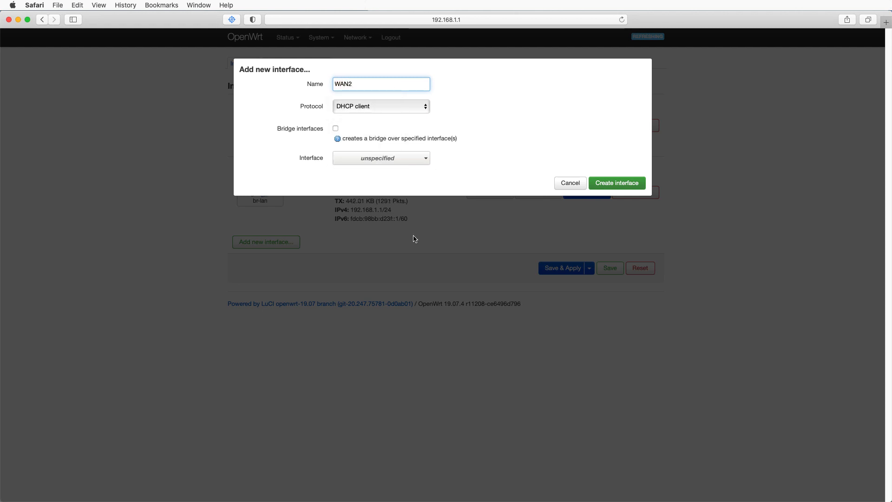
left_click(403, 161)
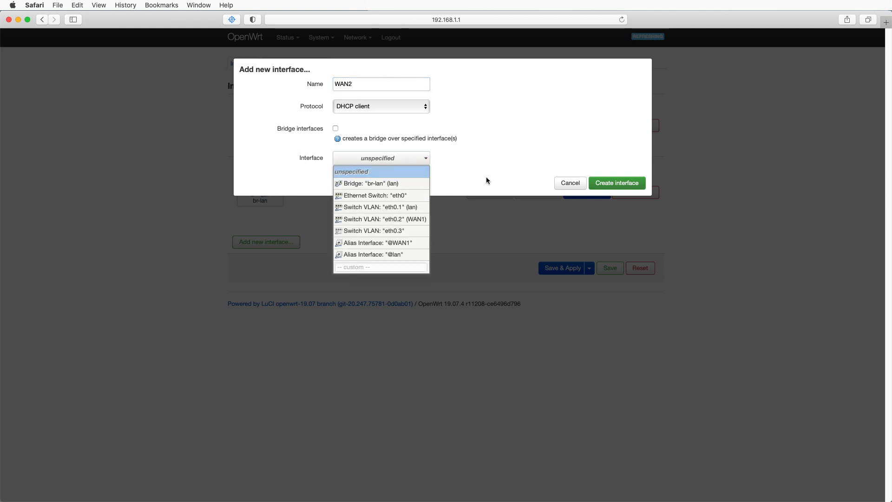
left_click(408, 233)
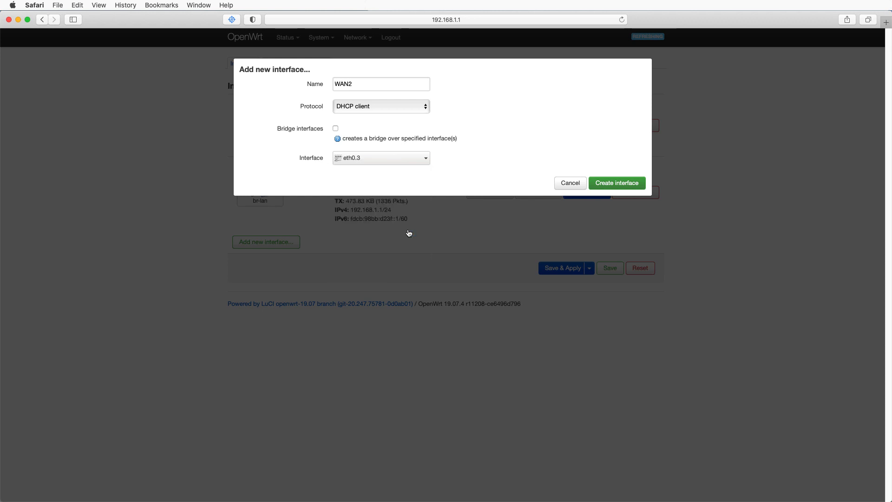
left_click(618, 184)
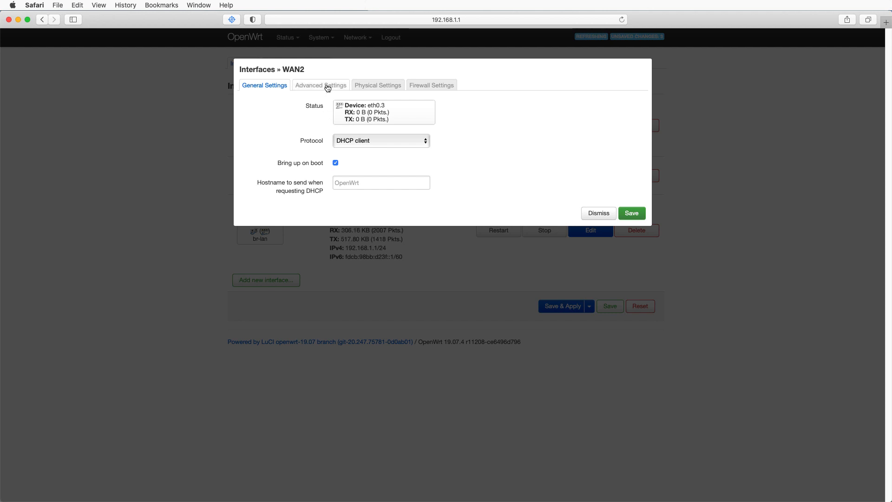
left_click(633, 214)
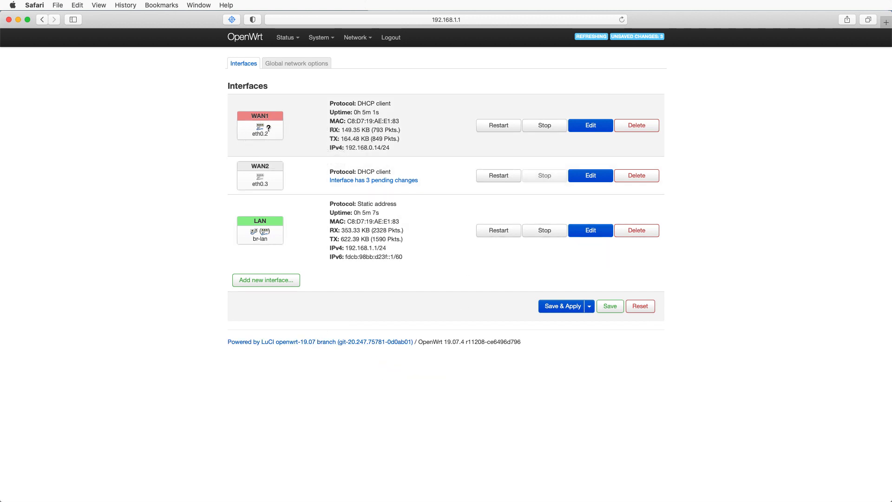
- Review the WAN1 interface's general, advanced, firewall and physical settings, then dismiss the dialog
left_click(590, 126)
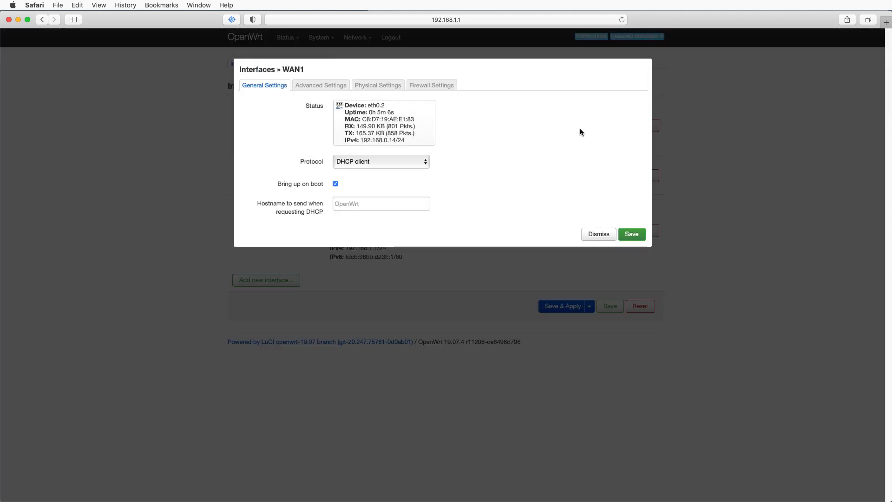
left_click(324, 88)
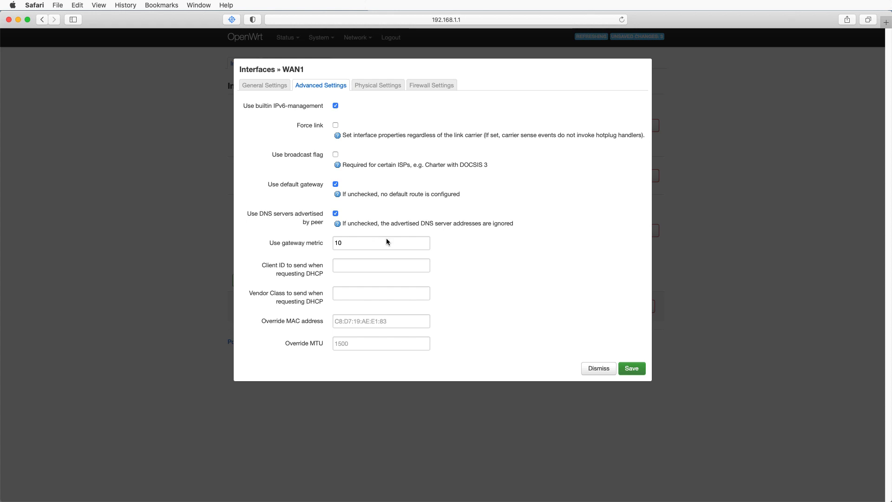
left_click(428, 88)
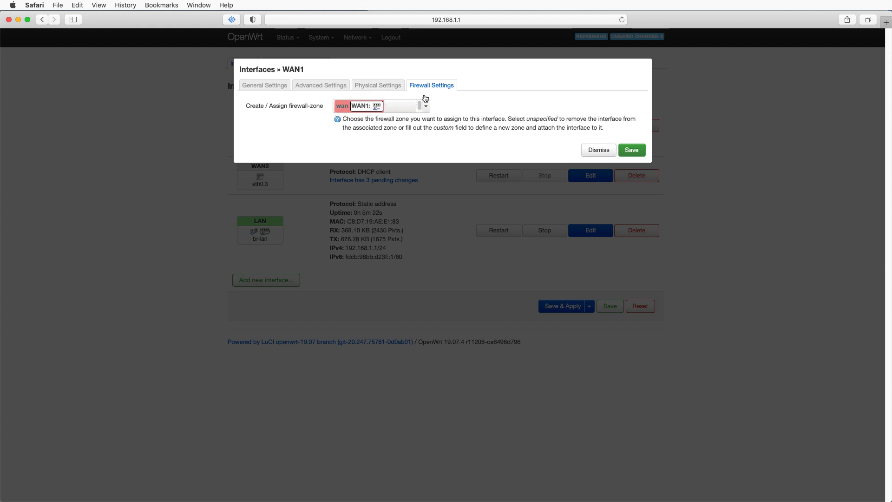
left_click(377, 89)
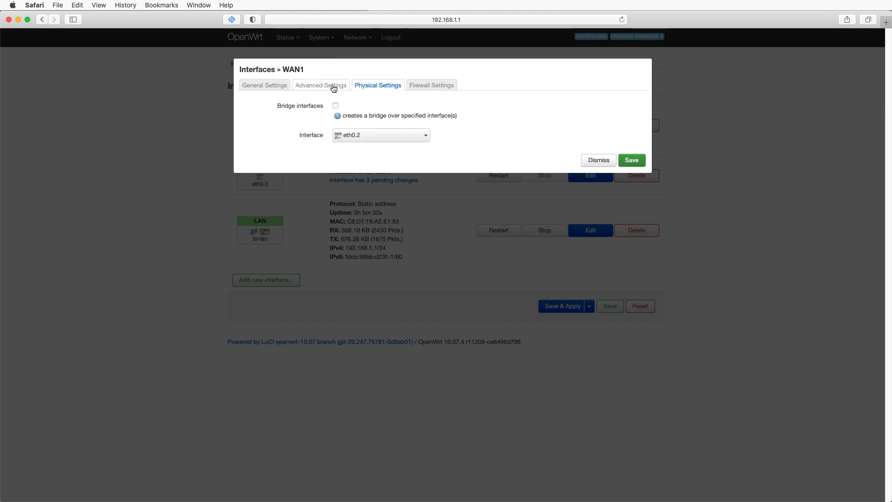
left_click(596, 160)
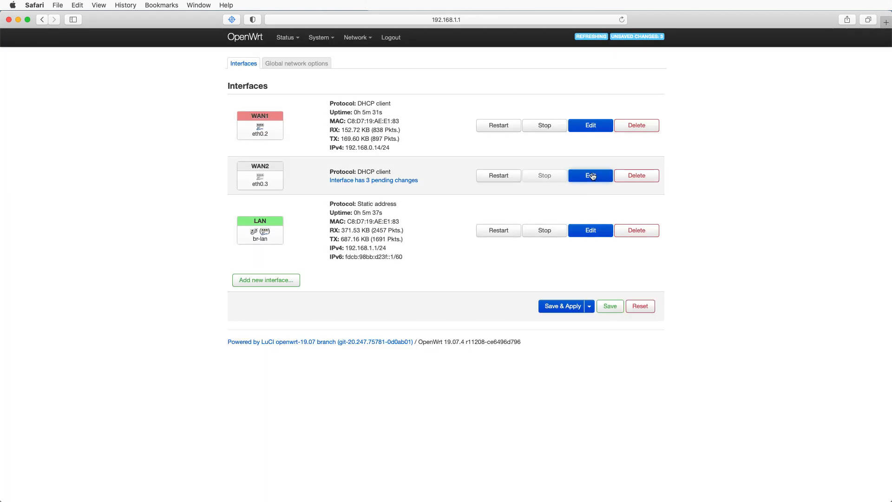
- Edit the WAN2 interface and set its gateway metric to 20
left_click(592, 175)
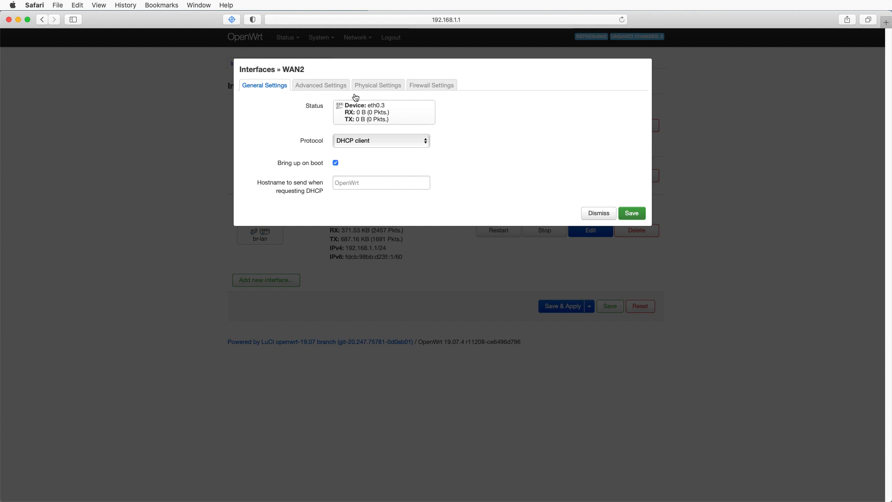
left_click(321, 86)
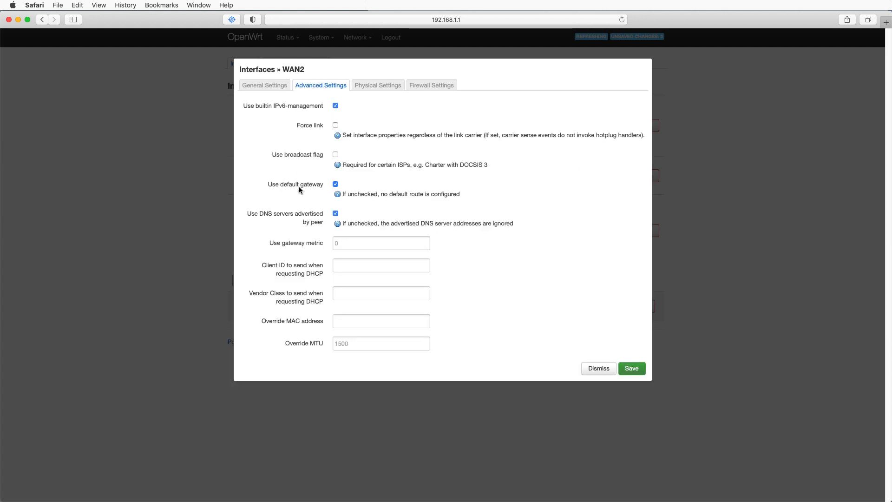
left_click(357, 244)
type("20")
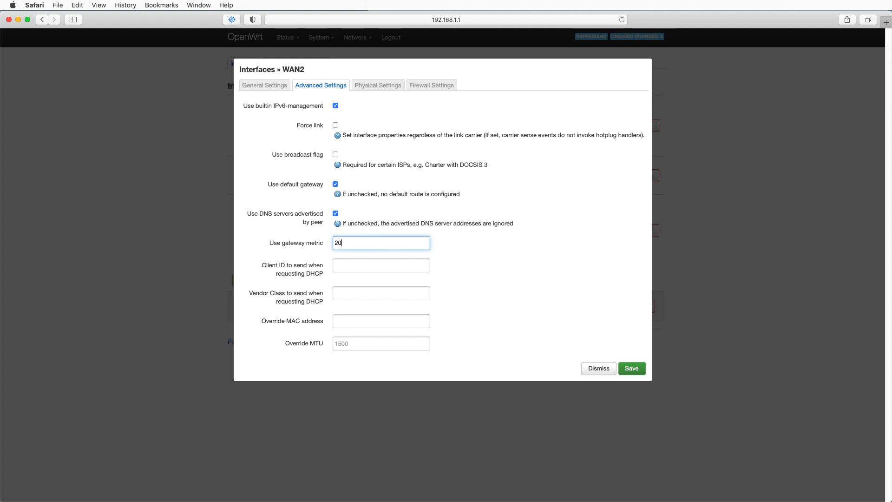
- Assign WAN2 to the wan firewall zone and save the interface settings
left_click(427, 87)
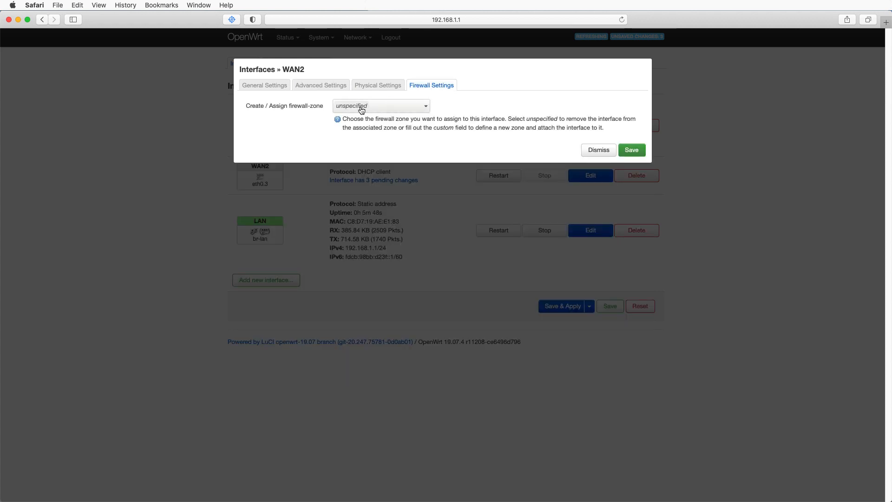
left_click(374, 107)
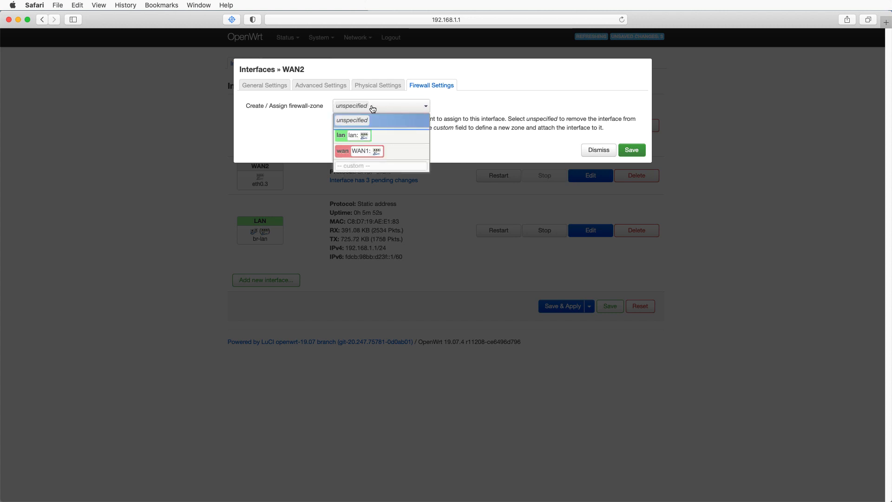
left_click(360, 154)
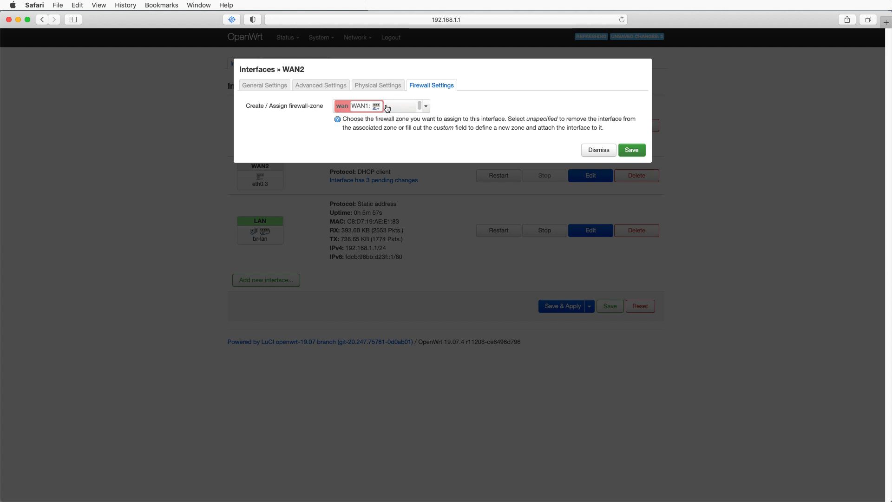
left_click(630, 151)
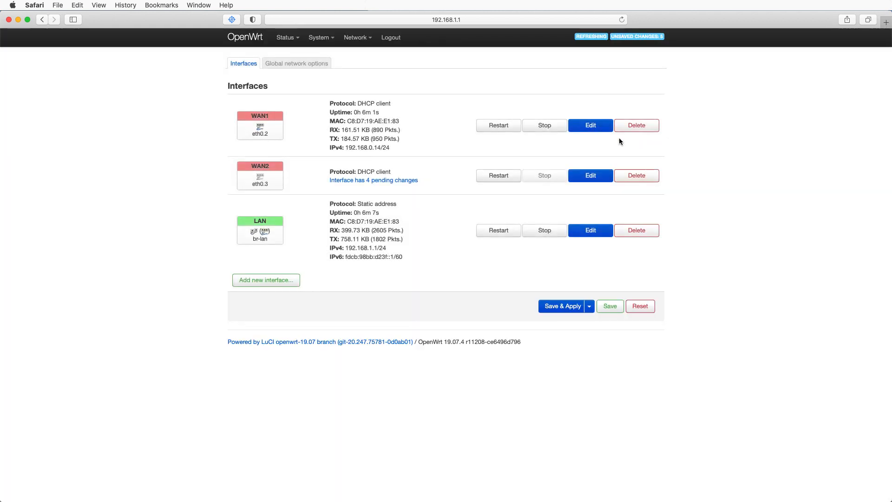
- Reopen WAN2 to check its firewall zone, save it, and save and apply all interface changes
left_click(596, 177)
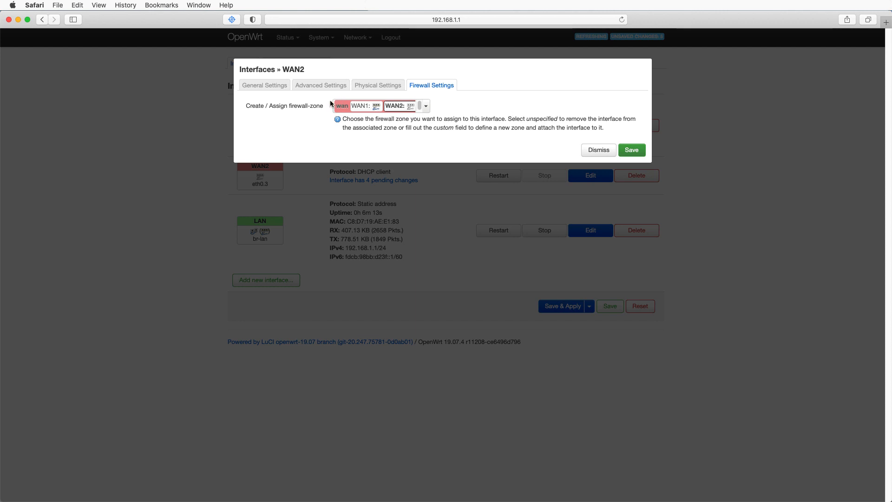
left_click(631, 151)
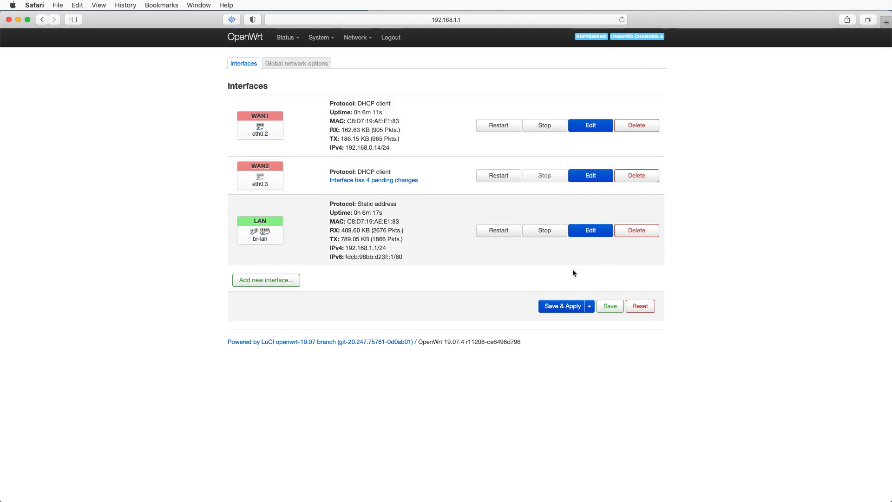
left_click(556, 309)
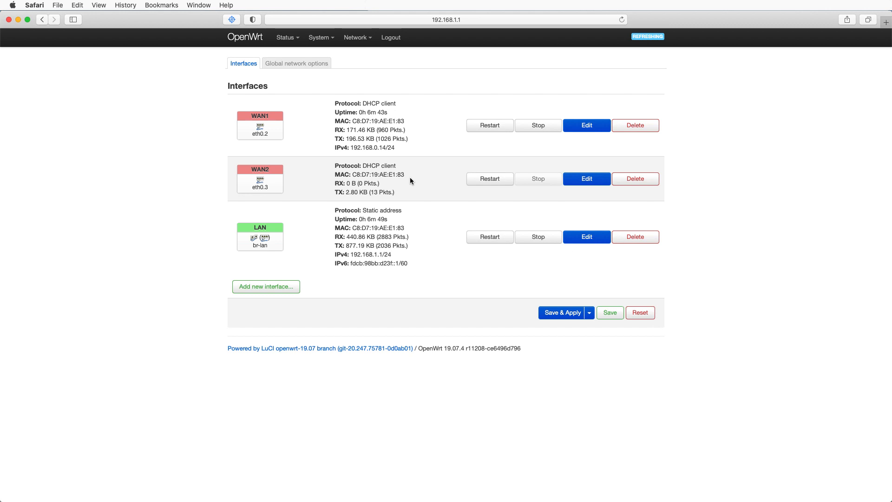
- Review the switch VLAN configuration and return to the interfaces overview
mouse_move(357, 39)
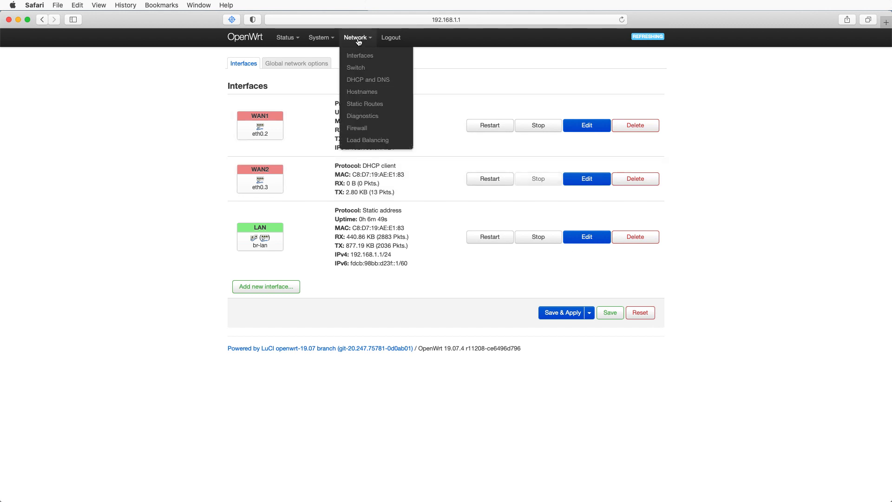
left_click(365, 69)
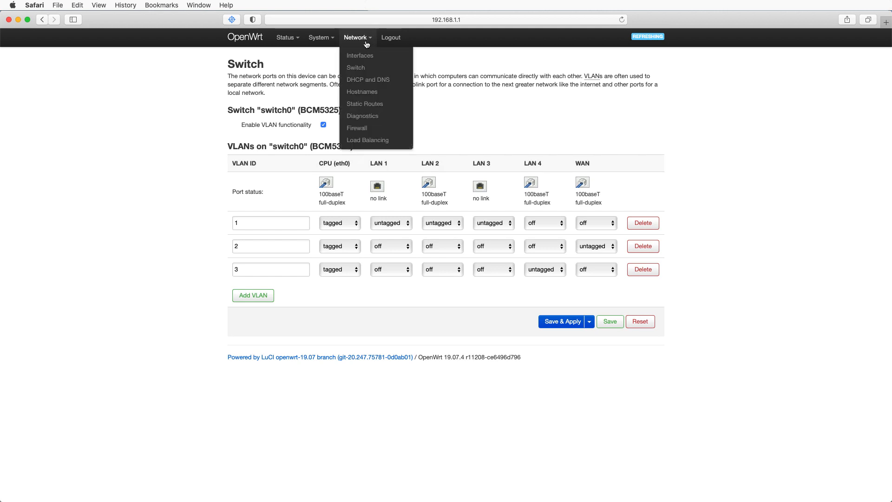
left_click(360, 58)
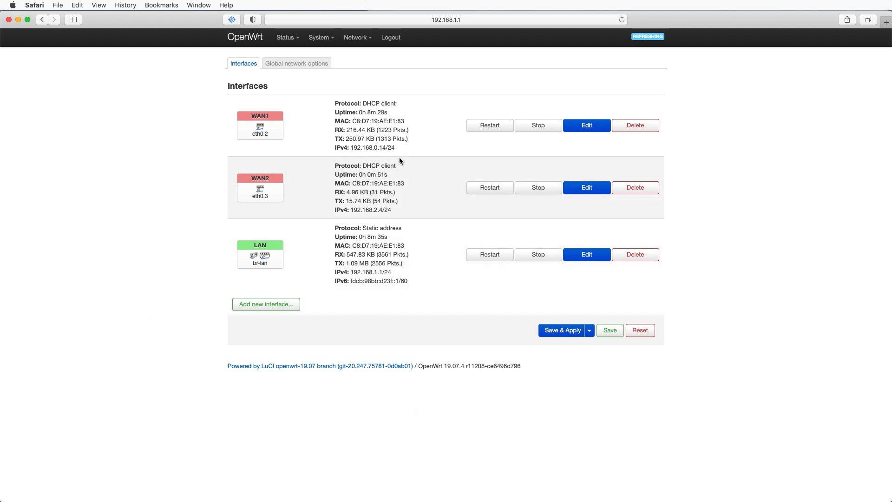
- Examine the IPv4 addresses and MAC details of the WAN1, WAN2 and LAN interfaces
triple_click(350, 147)
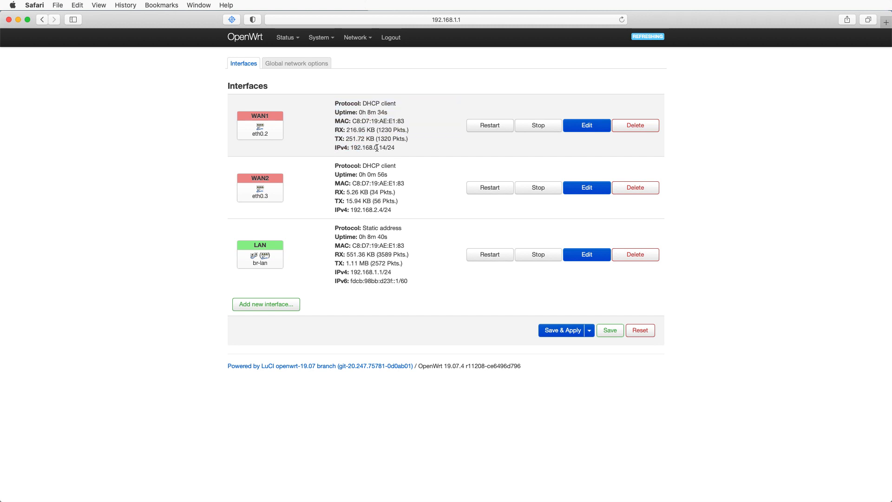
left_click_drag(374, 147, 380, 147)
left_click_drag(374, 209, 377, 209)
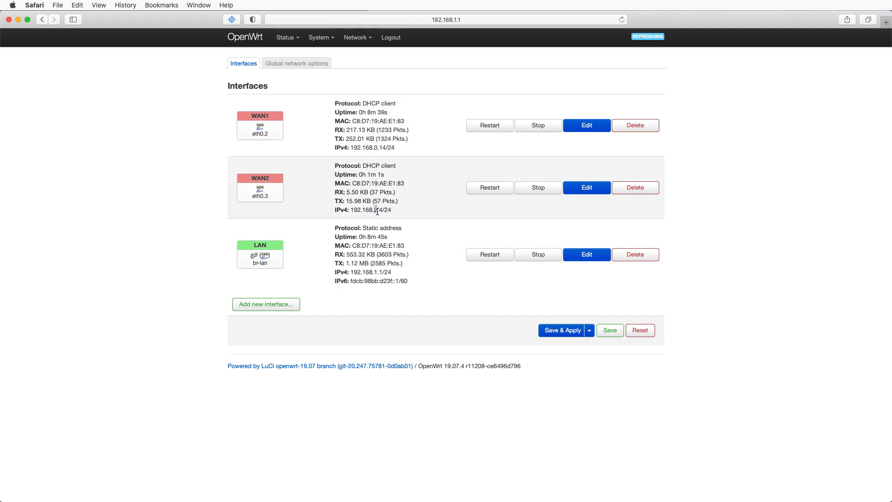
left_click_drag(374, 271, 378, 272)
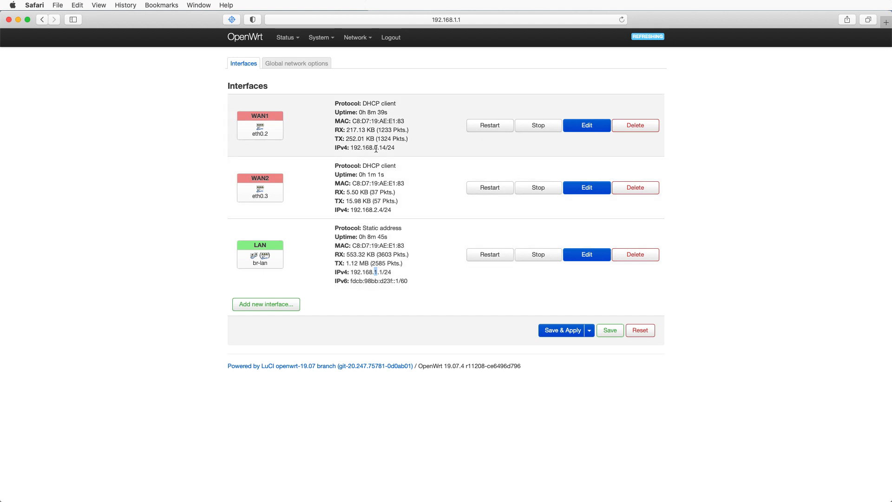
left_click_drag(374, 148, 378, 148)
left_click_drag(374, 210, 377, 210)
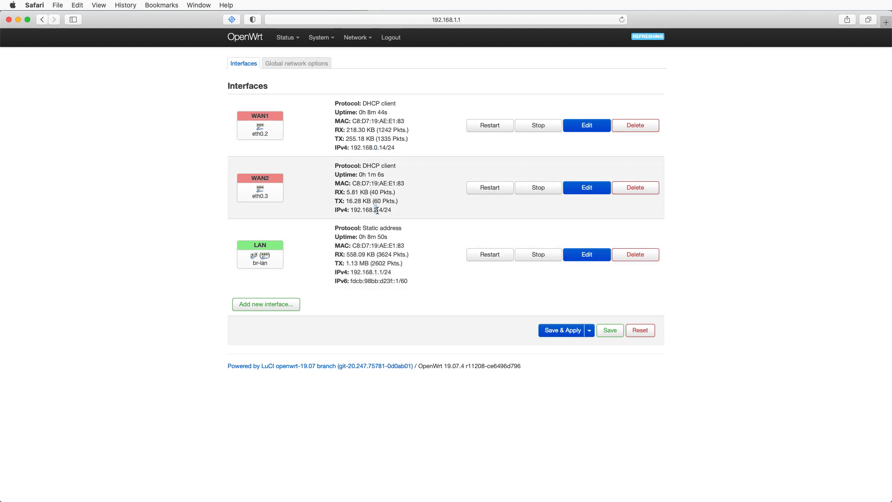
left_click_drag(374, 272, 377, 273)
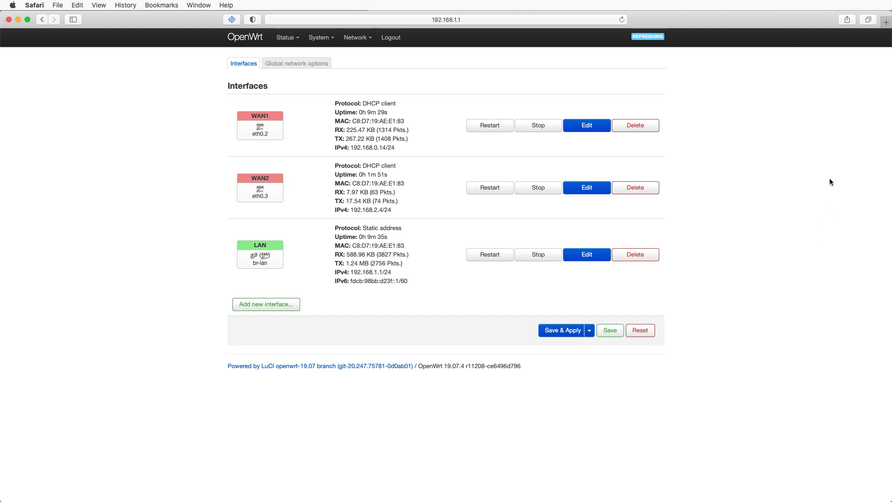
left_click_drag(347, 130, 366, 129)
left_click(361, 131)
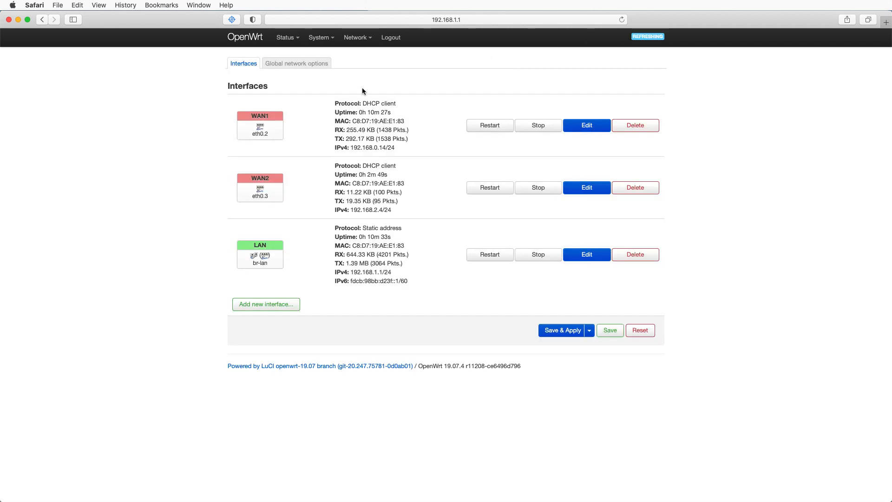
- Open Load Balancing, add an MWAN interface named WAN1 and enable it
mouse_move(356, 37)
left_click(364, 141)
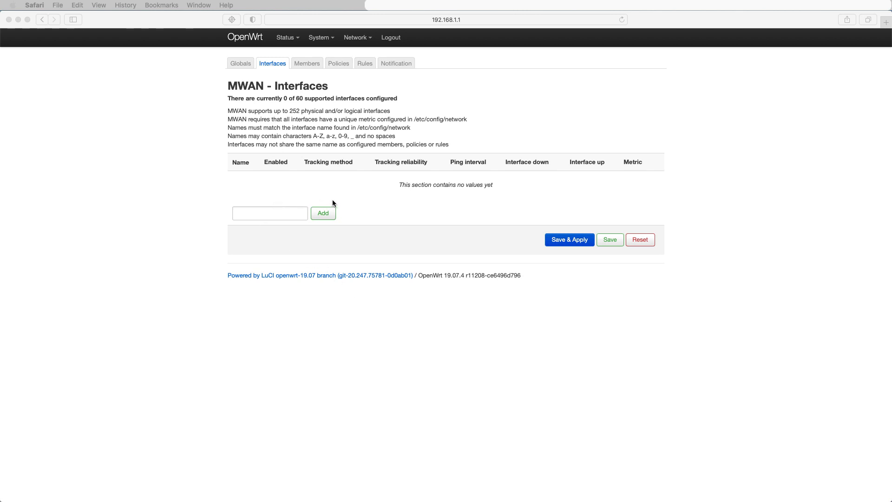
left_click(273, 214)
left_click(271, 214)
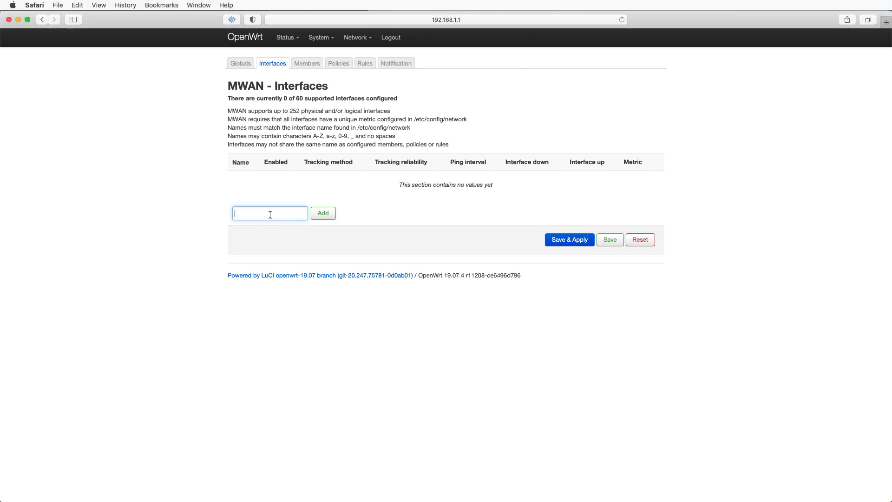
type("WAN1")
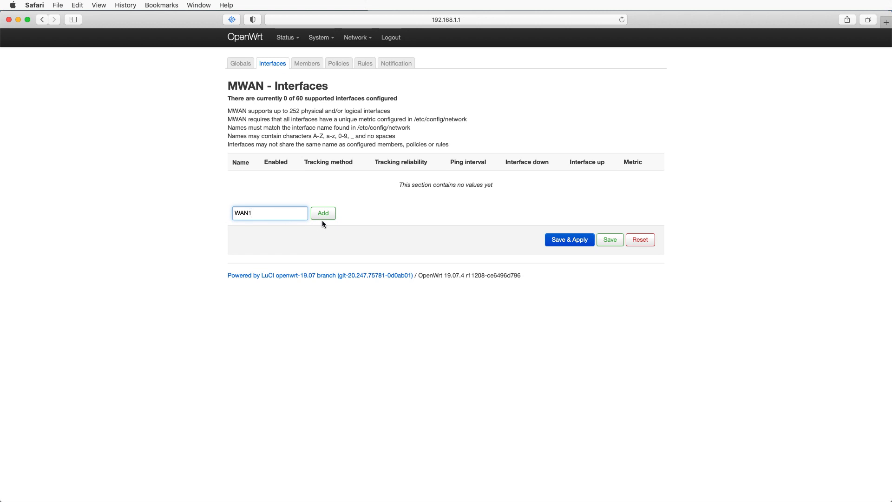
left_click(323, 215)
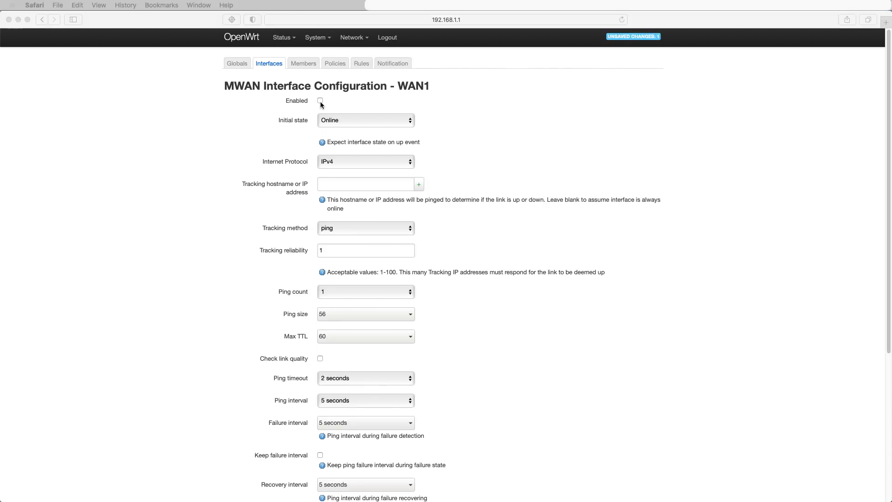
left_click(320, 102)
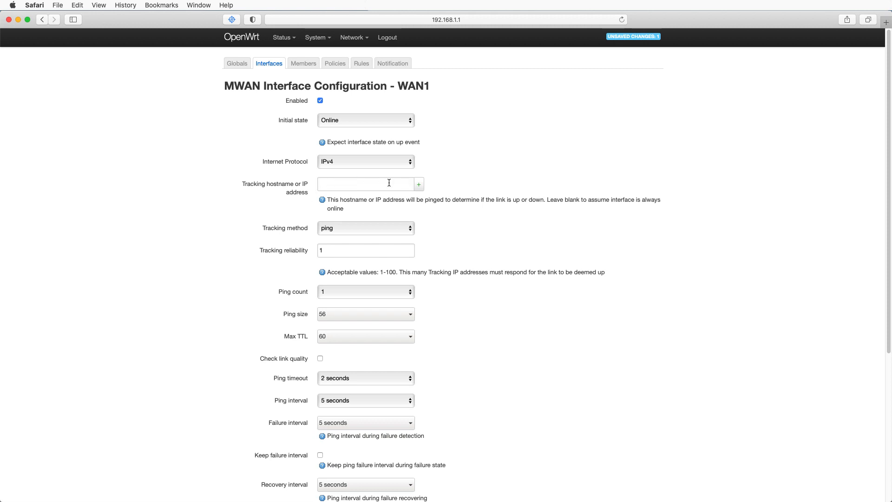
- Add 8.8.8.8, 8.8.4.4 and 1.1.1.1 as WAN1 tracking hosts, then save and apply the configuration
left_click(324, 184)
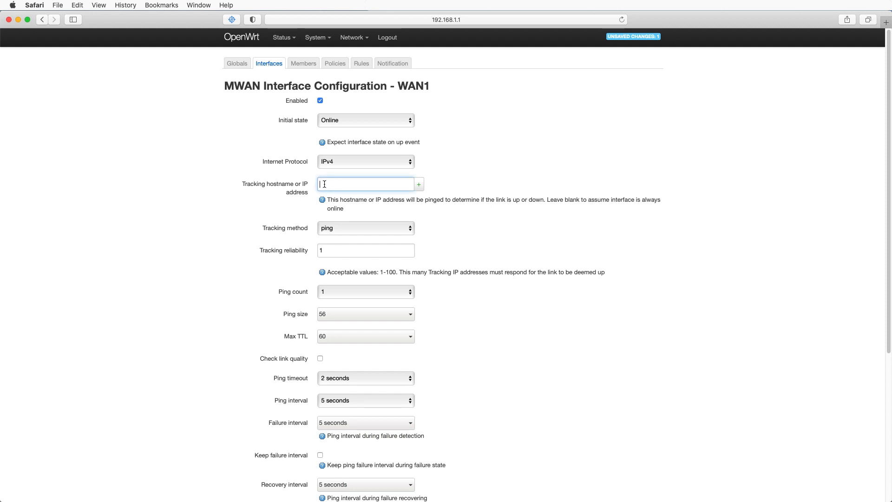
type("8.8.8")
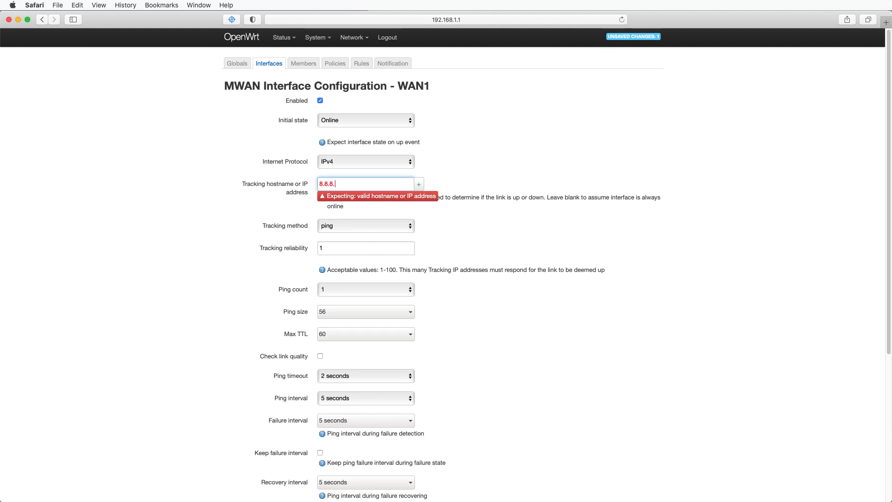
type(".8")
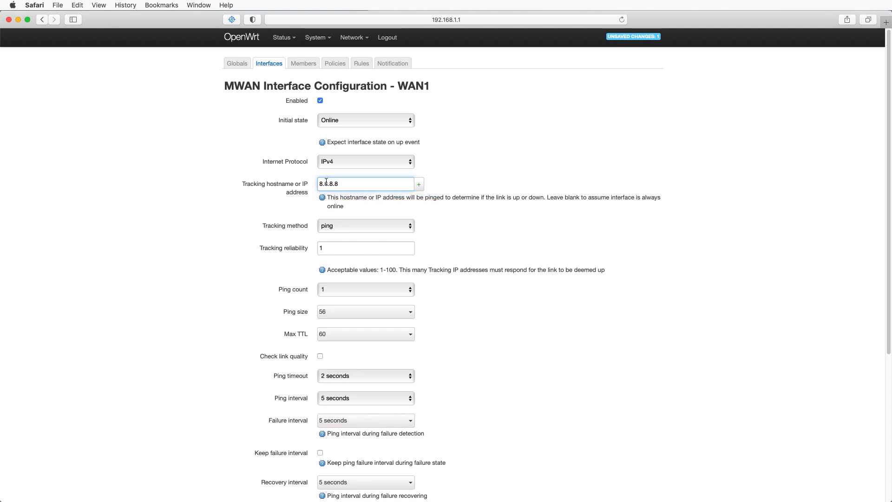
left_click(419, 185)
left_click(349, 195)
type("8.8")
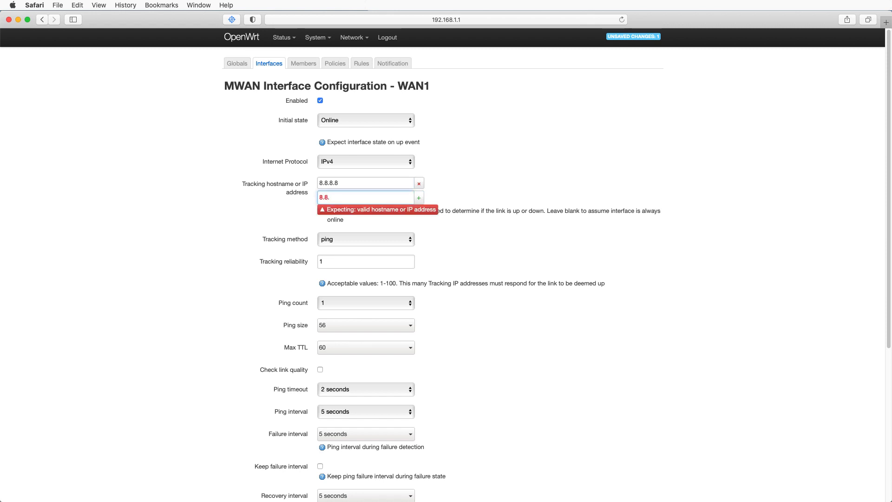
type(".4.4")
left_click(419, 198)
left_click(327, 212)
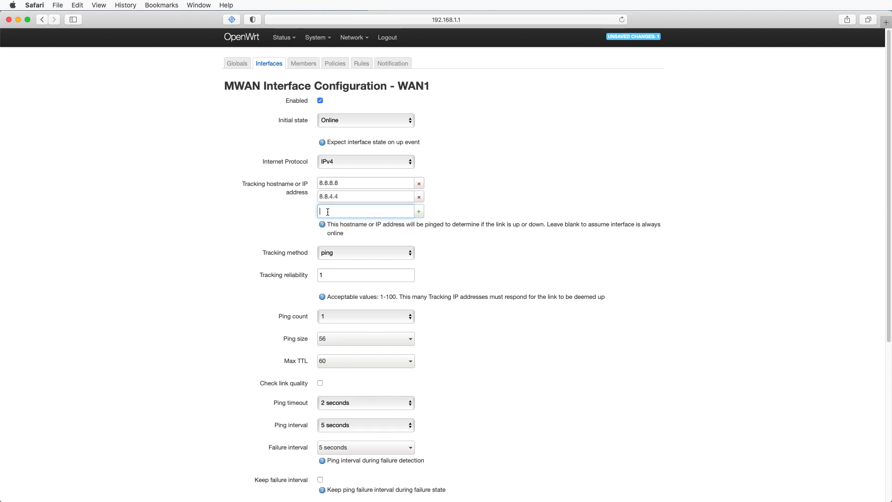
type("1.1.1.1")
left_click(417, 212)
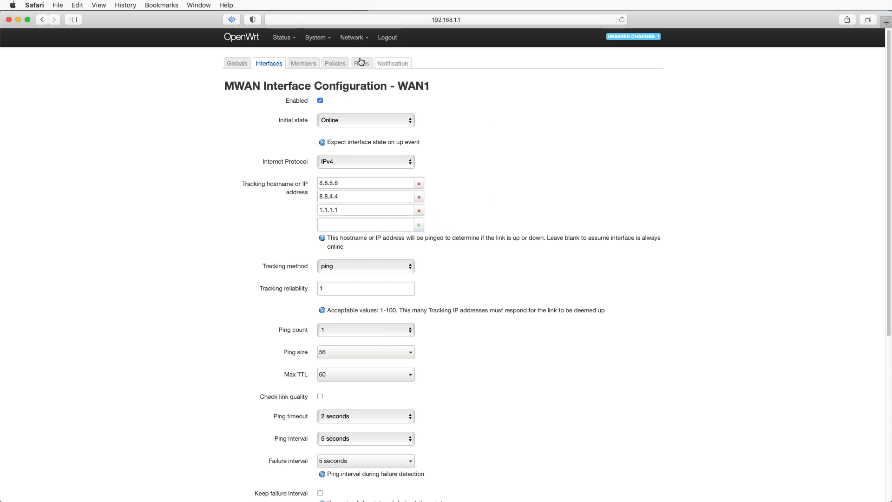
scroll(500, 227, "down", 5)
left_click(567, 462)
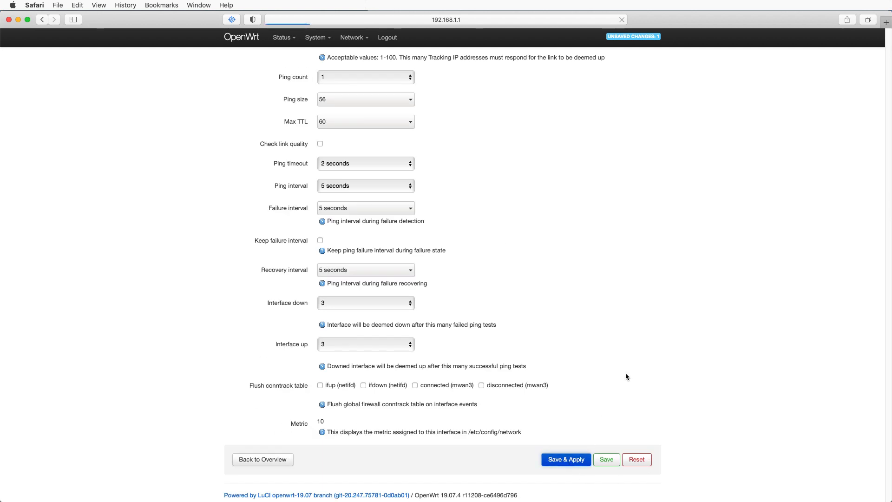
- Return to the MWAN interfaces list, add an MWAN interface named WAN2 and enable it
scroll(592, 376, "down", 5)
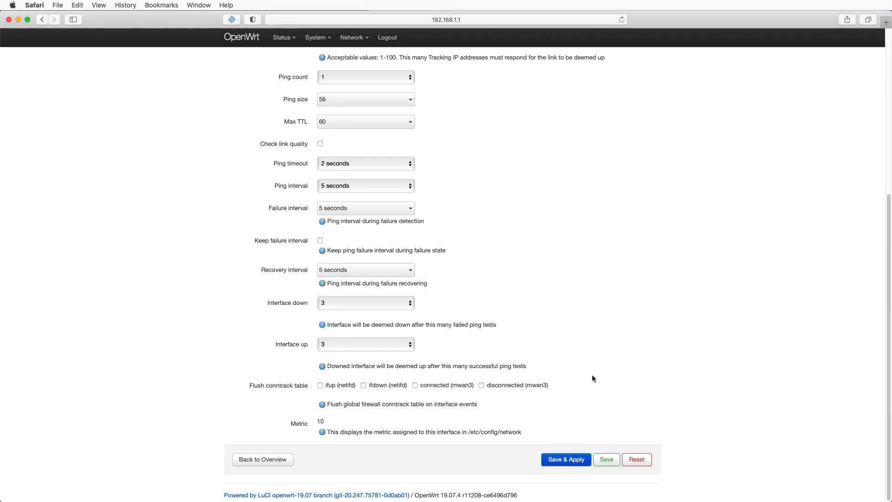
left_click(255, 458)
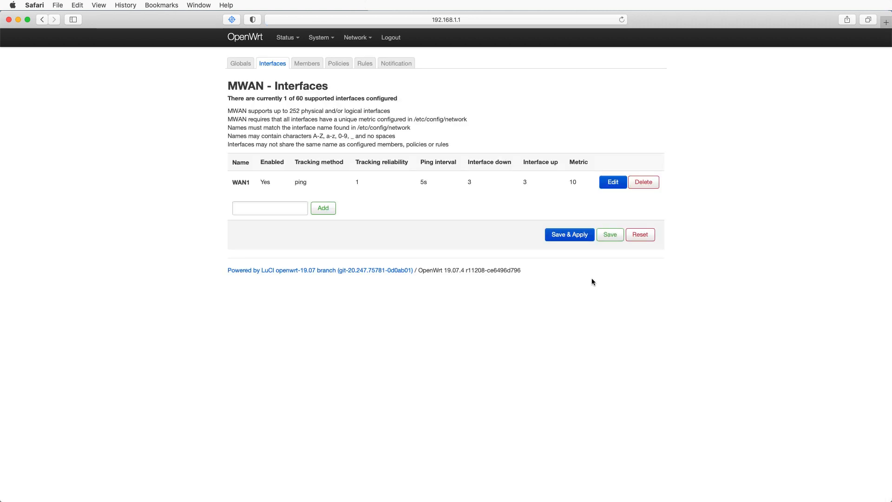
left_click(255, 205)
type("WAN2")
left_click(323, 208)
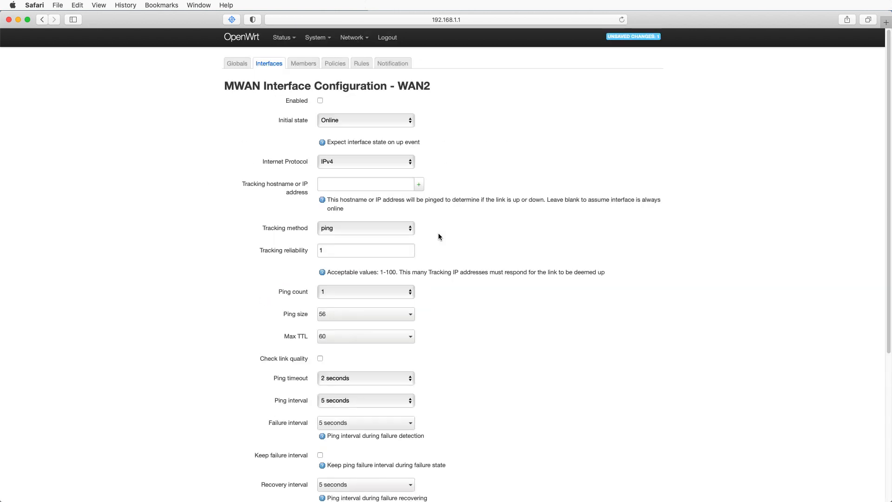
left_click(321, 101)
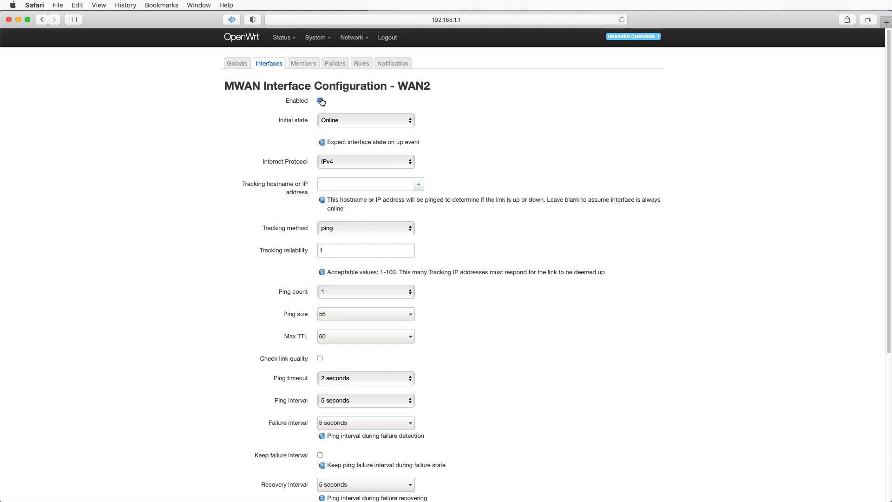
- Add 8.8.8.8, 8.8.4.4 and 1.1.1.1 as WAN2 tracking hosts, then save and apply the configuration
left_click(349, 183)
type("8.")
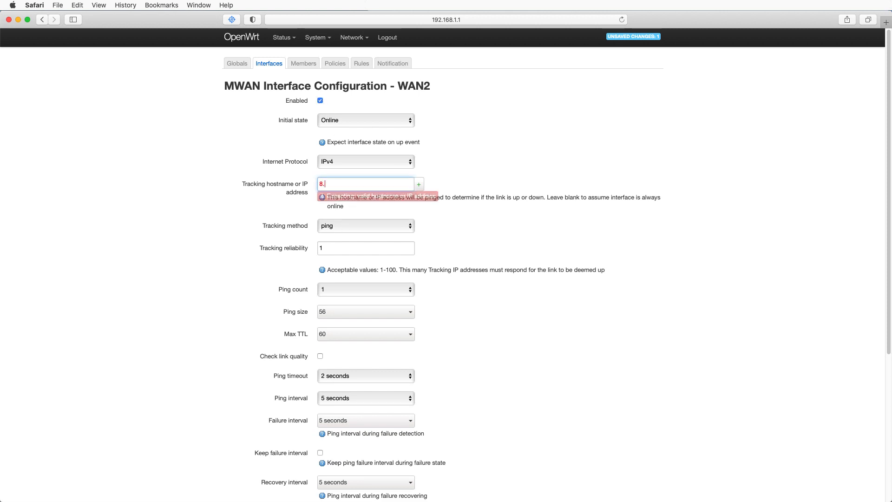
type("8.8.8")
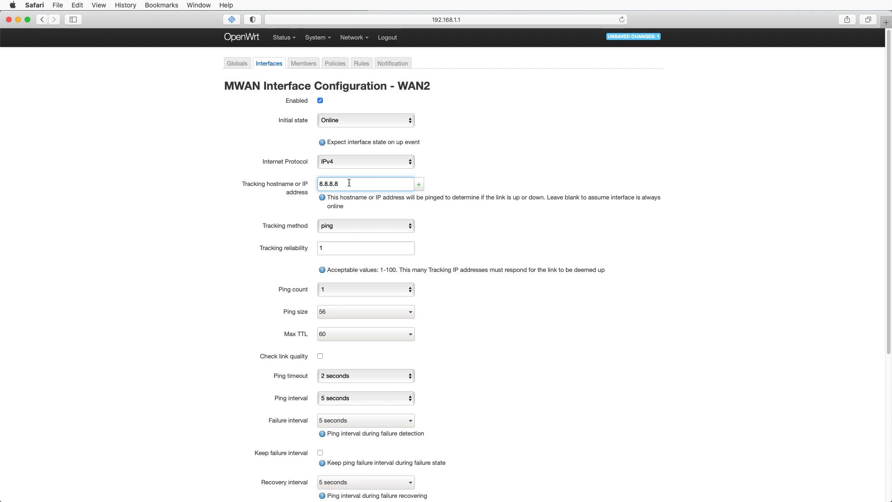
left_click(418, 184)
left_click(369, 198)
type("8.8.8")
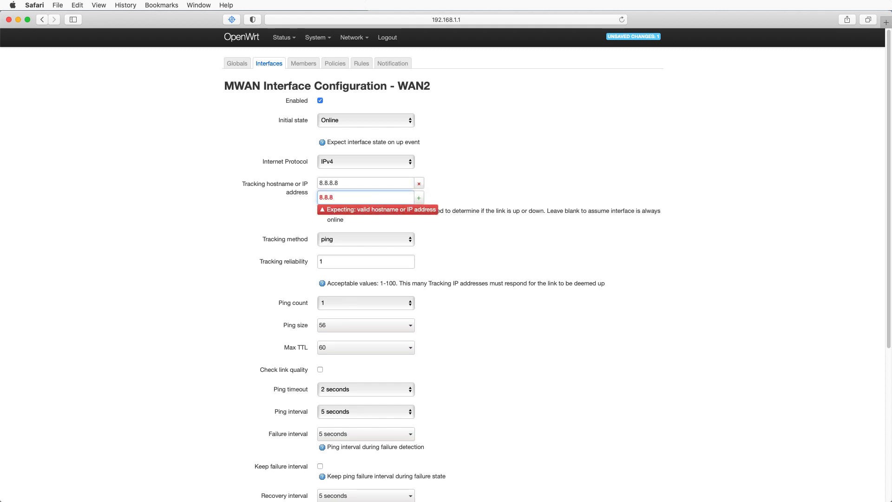
key("BackSpace")
type("4.4")
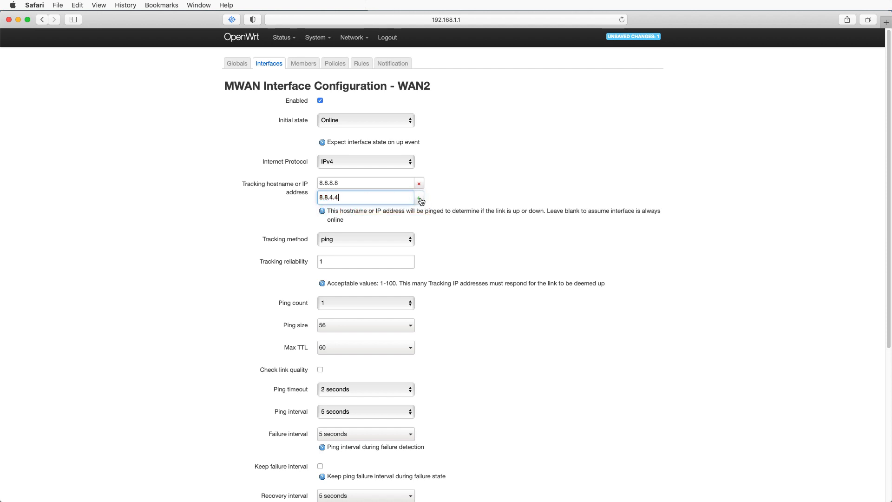
left_click(420, 199)
left_click(361, 213)
type("1.1.1.")
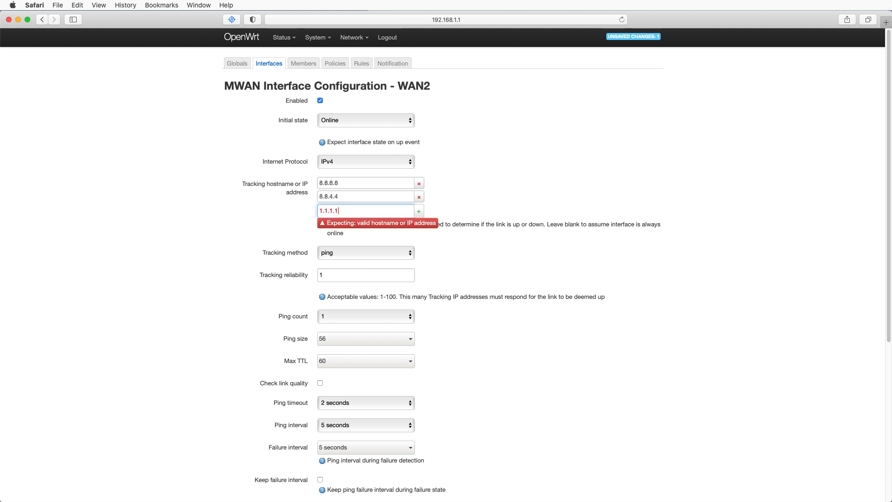
type("1")
scroll(510, 318, "down", 5)
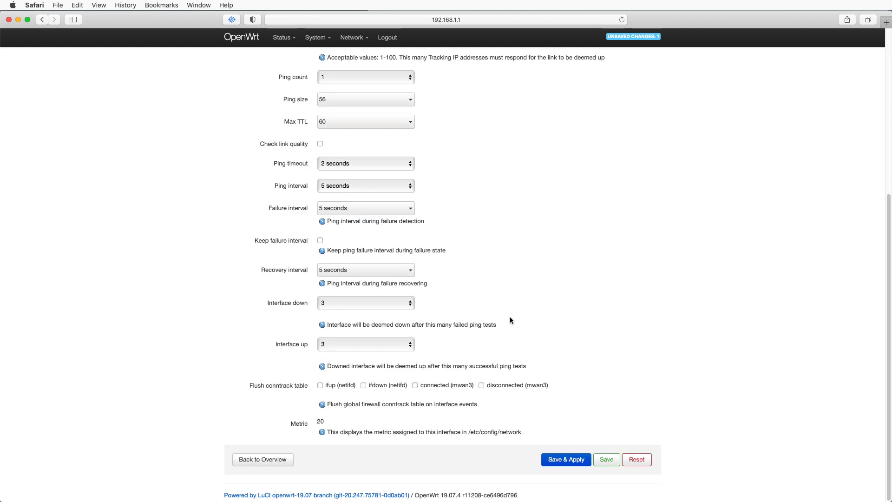
left_click(565, 459)
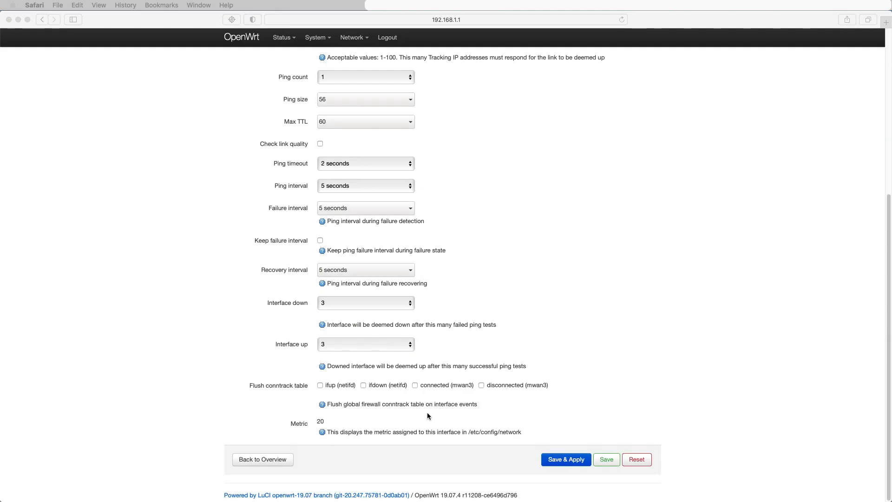
left_click(267, 460)
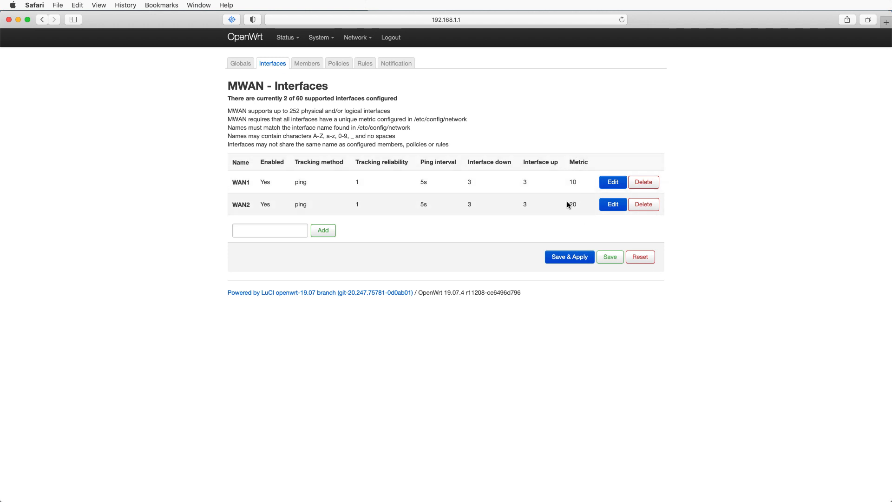
- Open the MWAN Members section and add a member named WAN_M_1
left_click(306, 65)
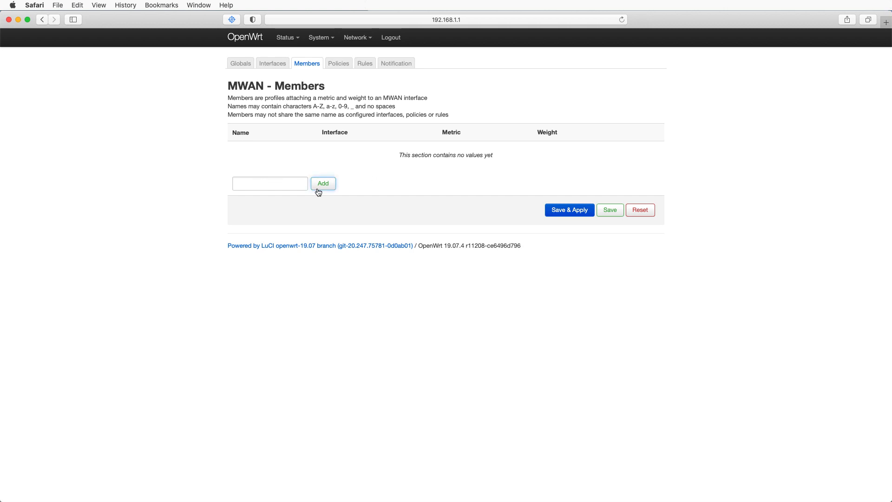
left_click(269, 186)
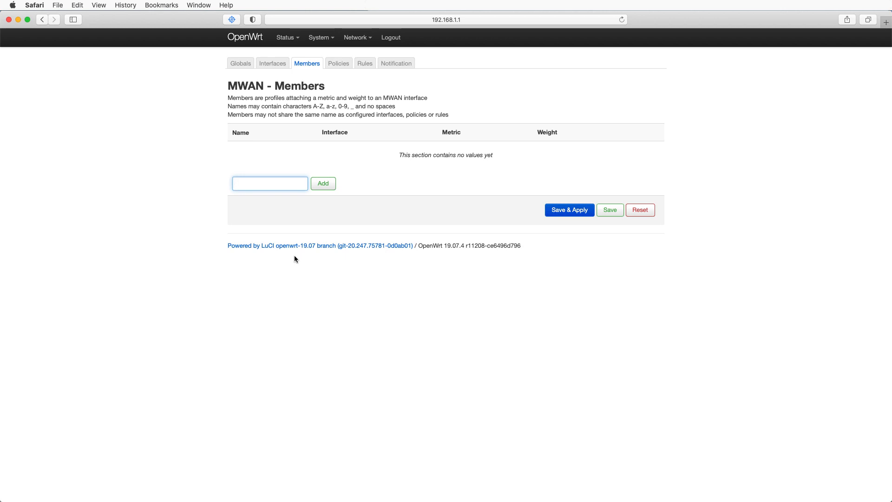
type("WAN_M_1")
left_click(324, 184)
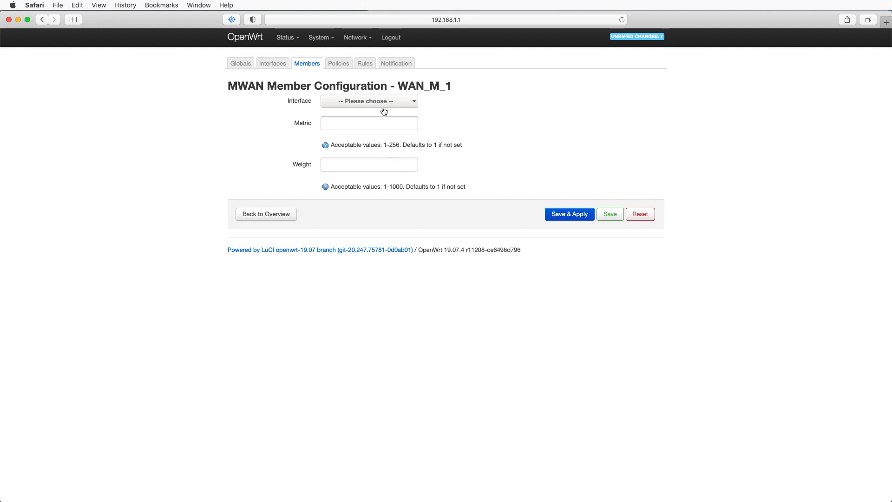
- Assign member WAN_M_1 to interface WAN1 with metric 1 and weight 1, then save and apply
left_click(364, 103)
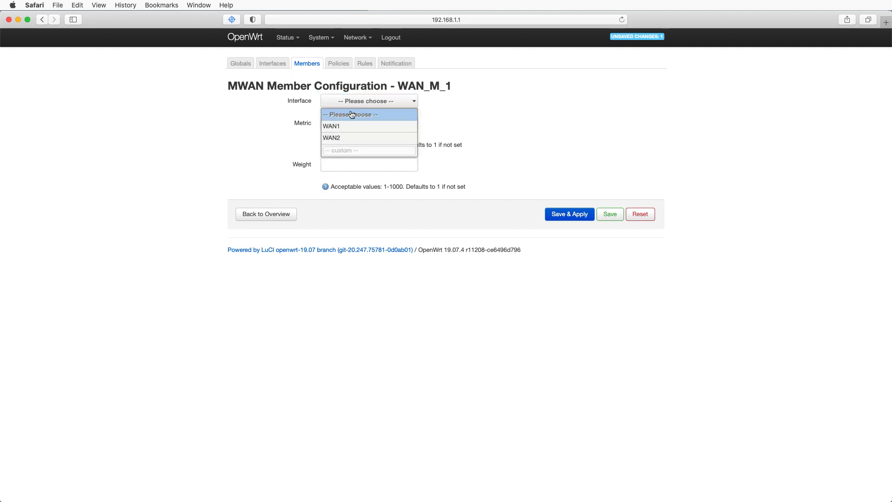
left_click(336, 127)
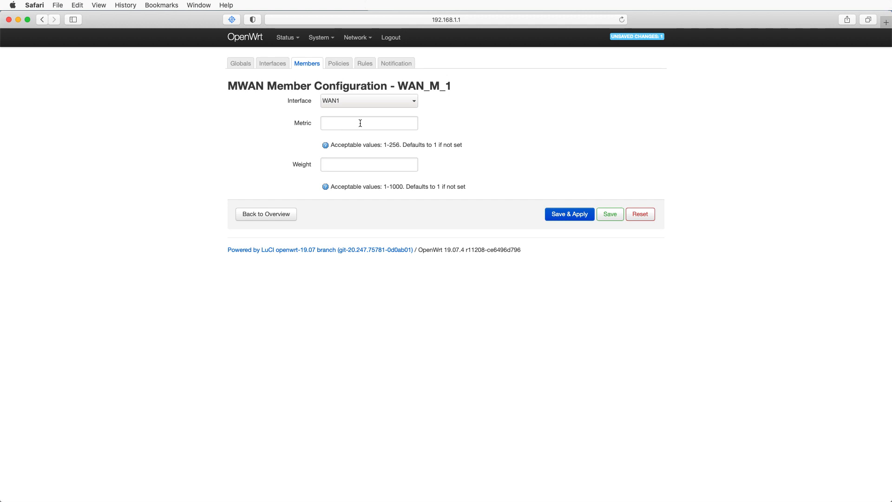
left_click(347, 121)
type("1")
left_click(344, 163)
type("1")
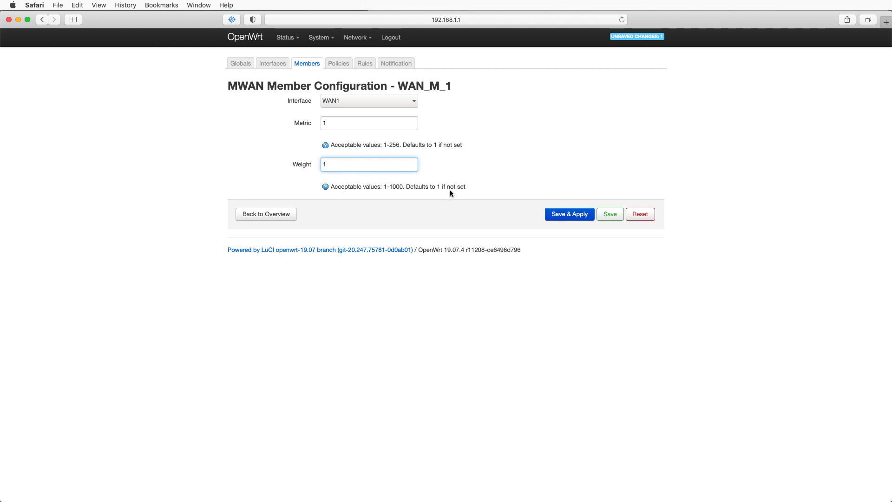
left_click(567, 213)
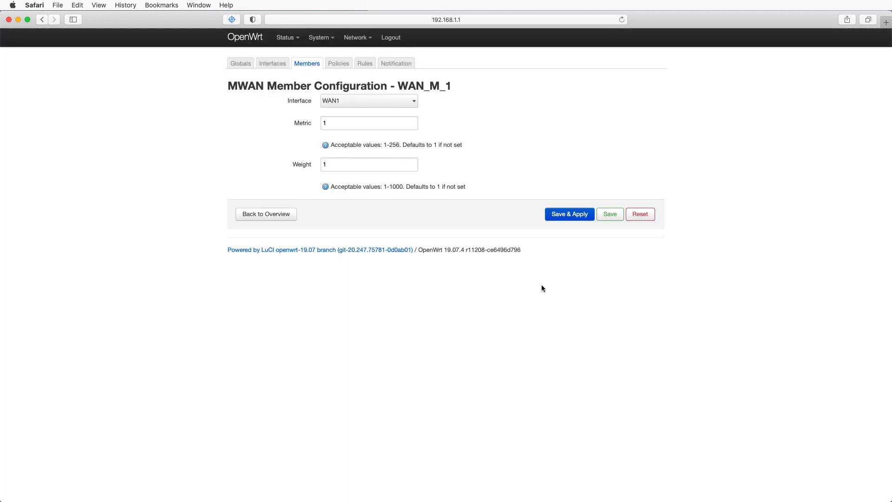
left_click(261, 214)
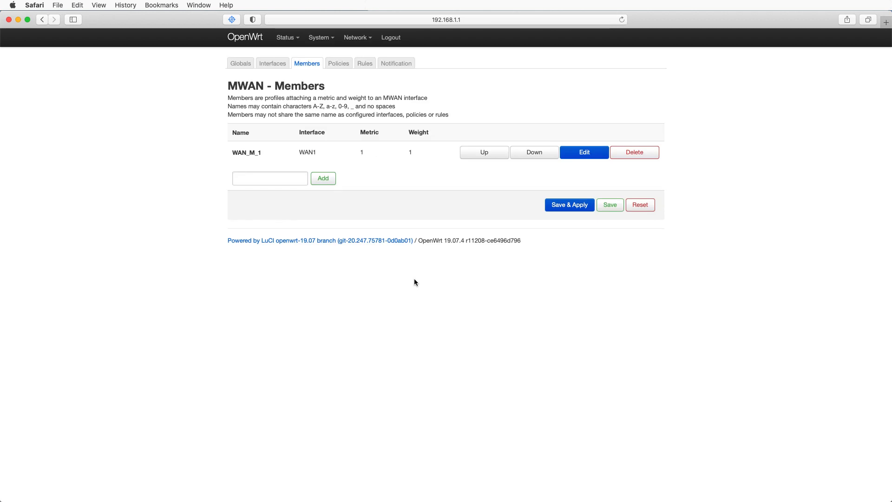
- Add a second MWAN member named WAN_M_2
left_click(252, 179)
type("WAN_M")
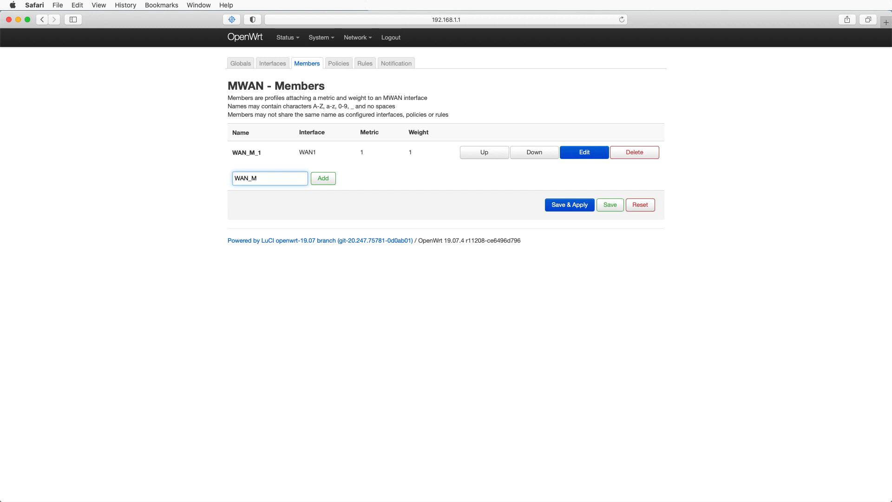
type("_")
type("2")
left_click(324, 179)
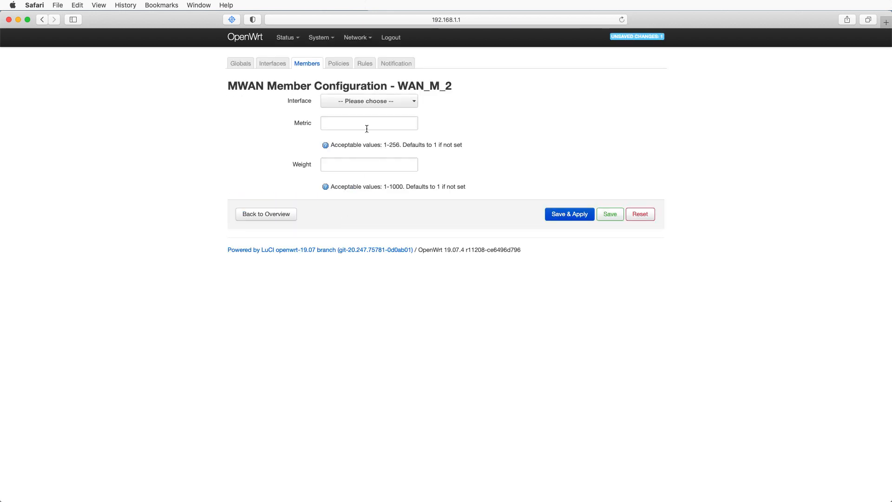
- Assign member WAN_M_2 to interface WAN2 with metric 1 and weight 1, then save and apply
left_click(369, 102)
left_click(339, 138)
left_click(343, 123)
type("1")
left_click(343, 167)
type("1")
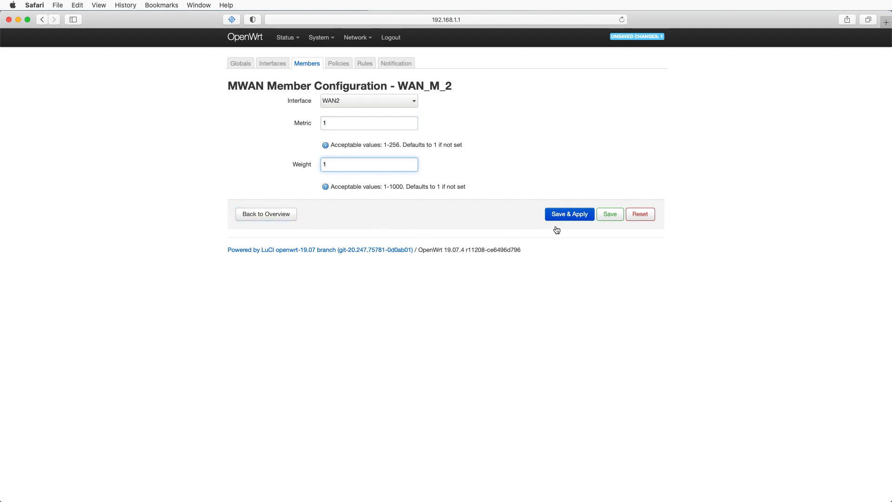
left_click(559, 214)
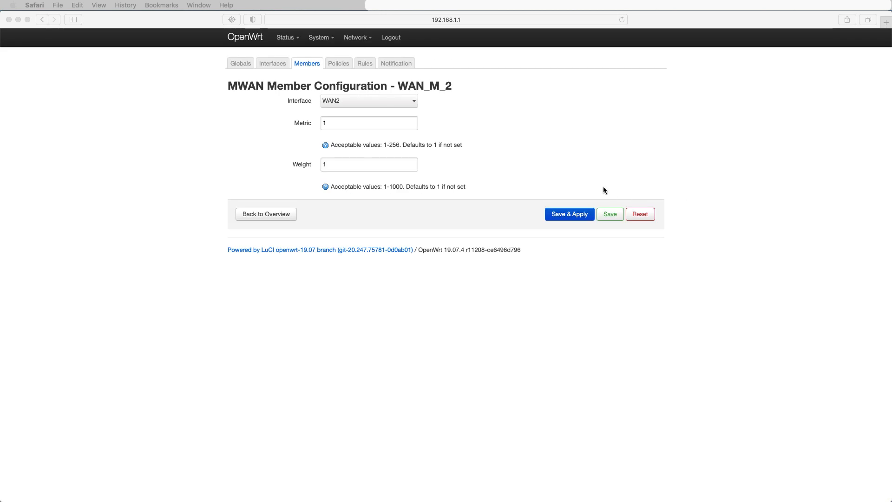
left_click(272, 213)
left_click(266, 215)
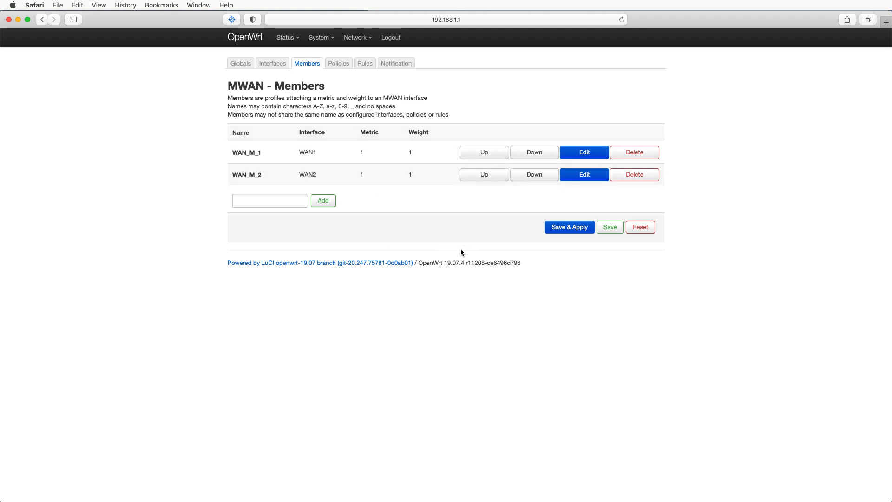
- Open the MWAN Policies section and add a policy named Load_Bal_Leo
left_click(338, 64)
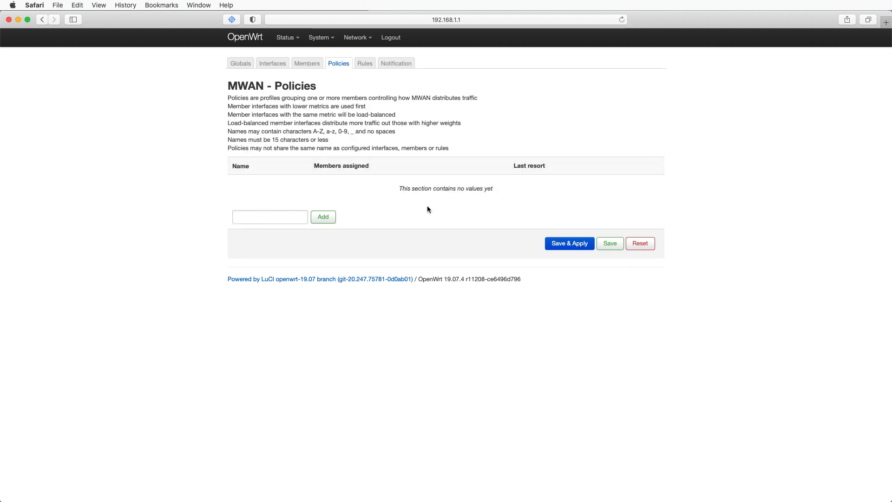
left_click(263, 215)
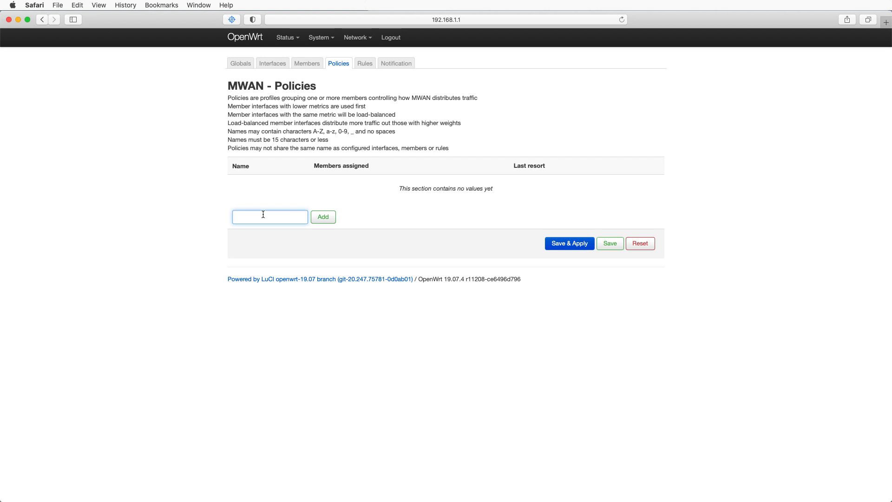
type("Load_Ba")
type("l_Leo")
left_click(324, 224)
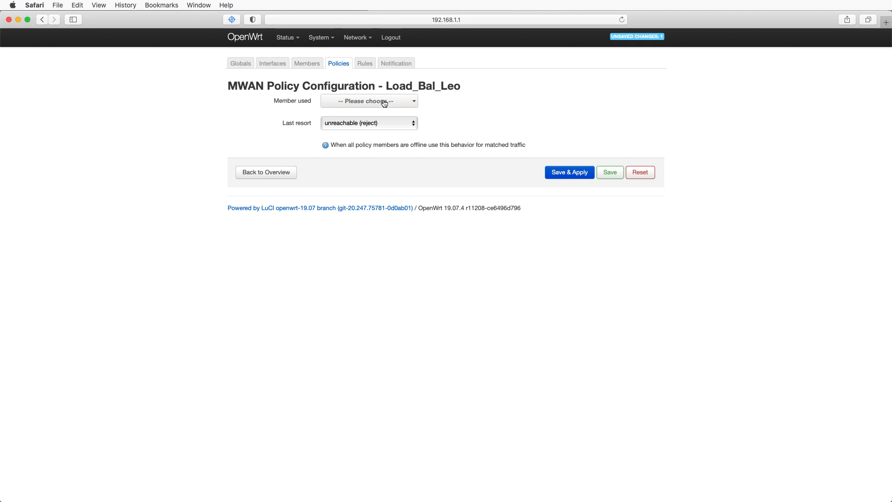
- Add members WAN_M_1 and WAN_M_2 to the policy, set last resort to default (use main routing table), and save and apply
left_click(386, 103)
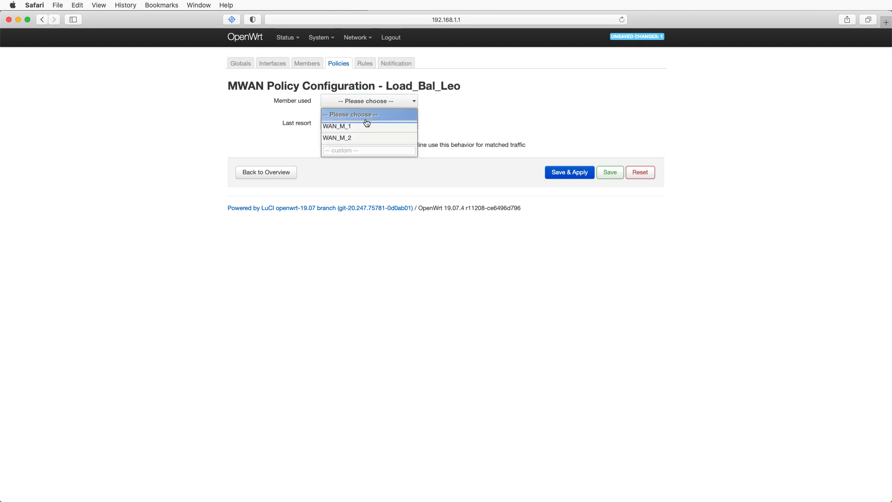
left_click(336, 126)
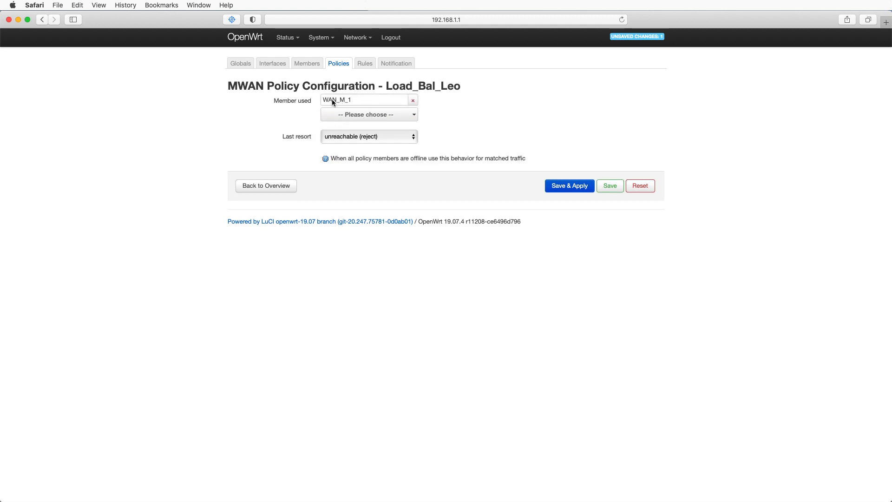
left_click(372, 117)
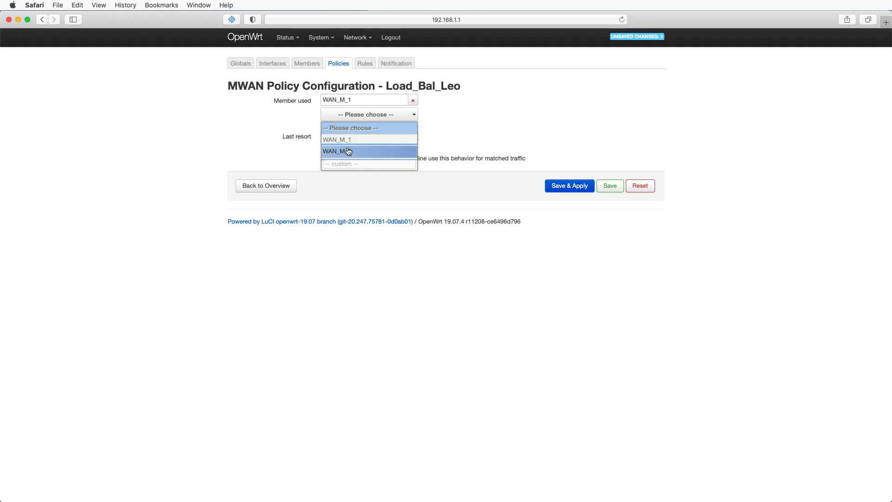
left_click(348, 145)
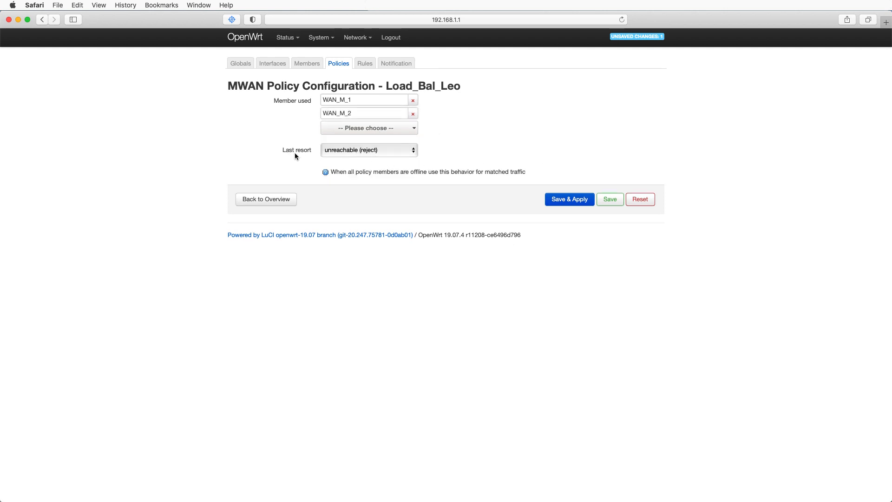
left_click(373, 151)
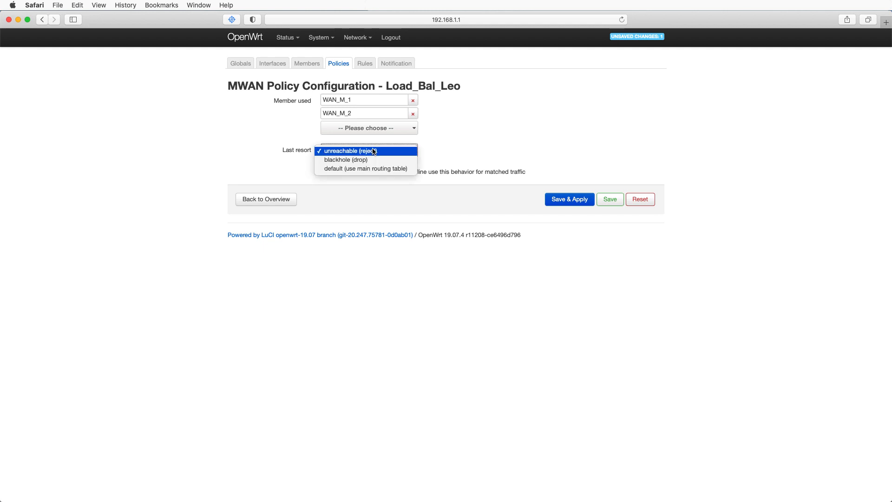
left_click(394, 169)
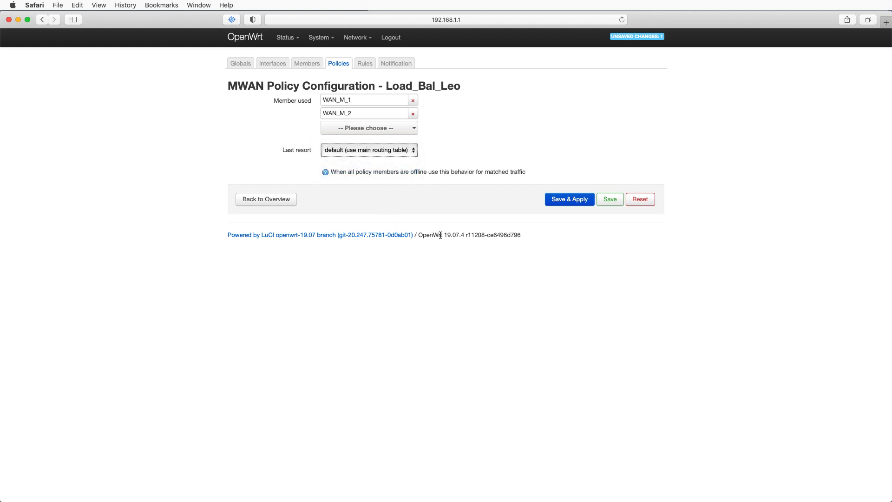
left_click(569, 203)
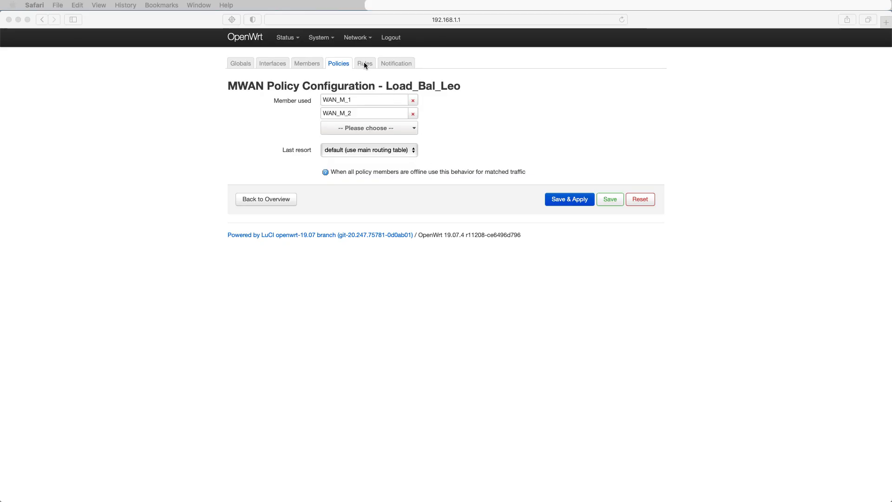
- Assign the Load_Bal_Leo policy to the https rule, save and apply, and return to the rules overview
left_click(365, 64)
left_click(366, 65)
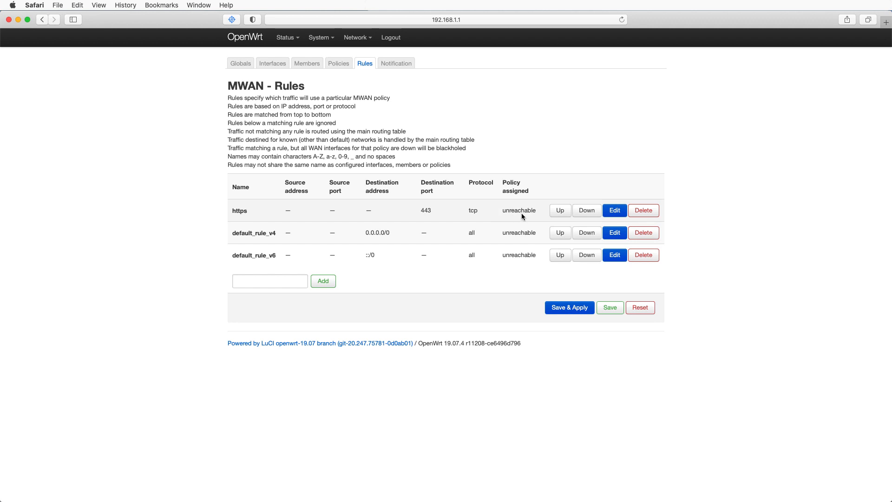
left_click(615, 211)
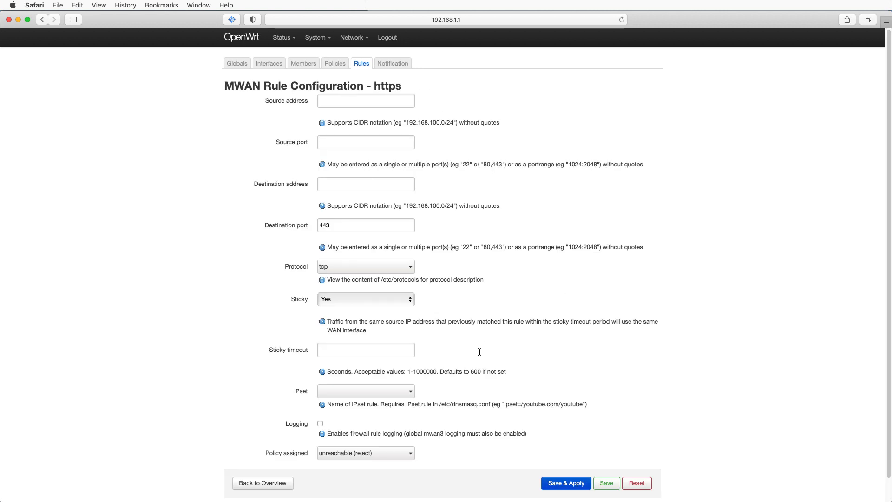
scroll(473, 351, "down", 1)
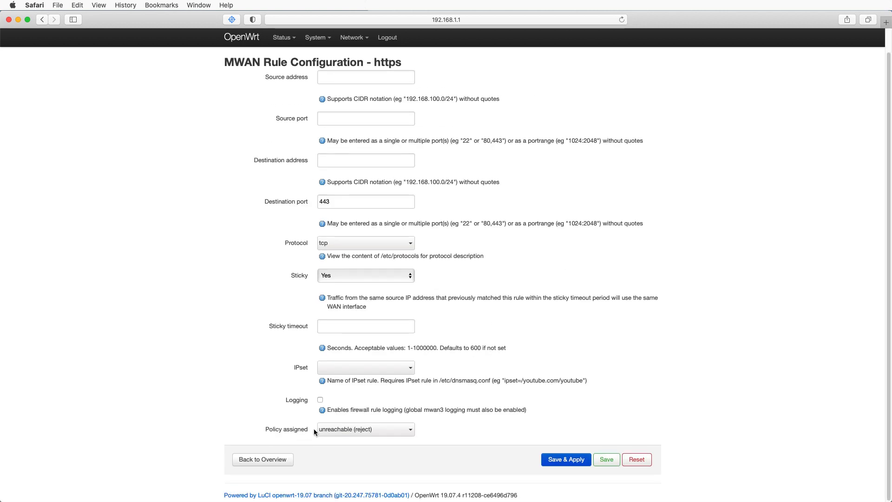
left_click(354, 431)
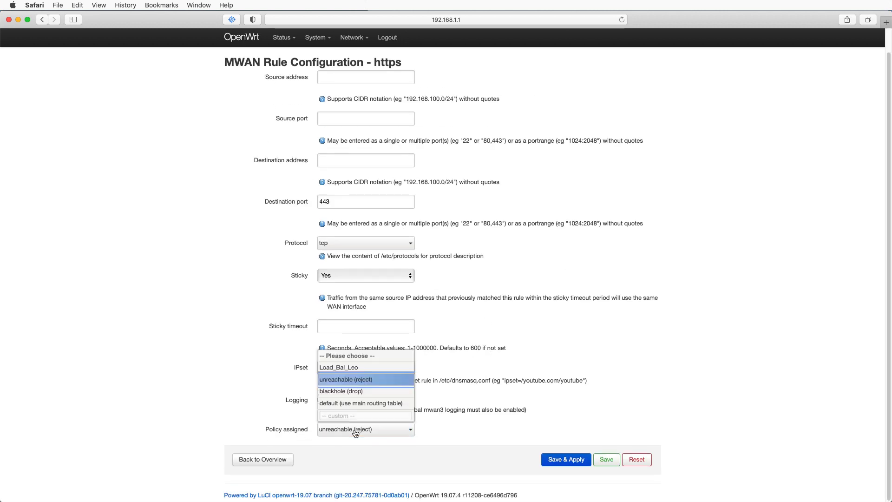
left_click(343, 368)
left_click(562, 461)
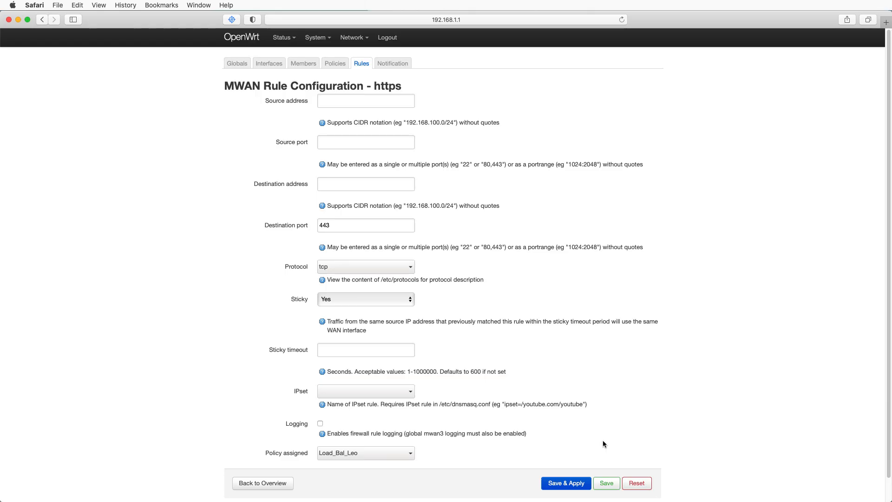
left_click(255, 488)
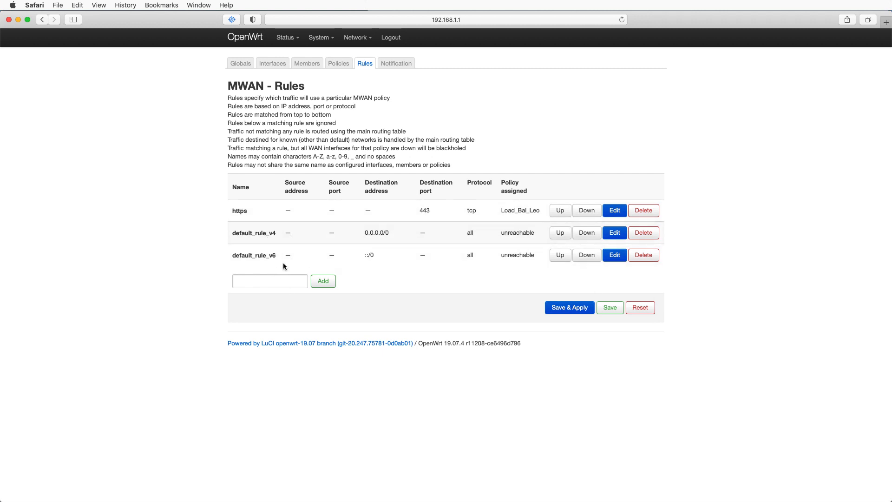
- Assign the Load_Bal_Leo policy to default_rule_v4, save and apply, and return to the rules overview
left_click(615, 233)
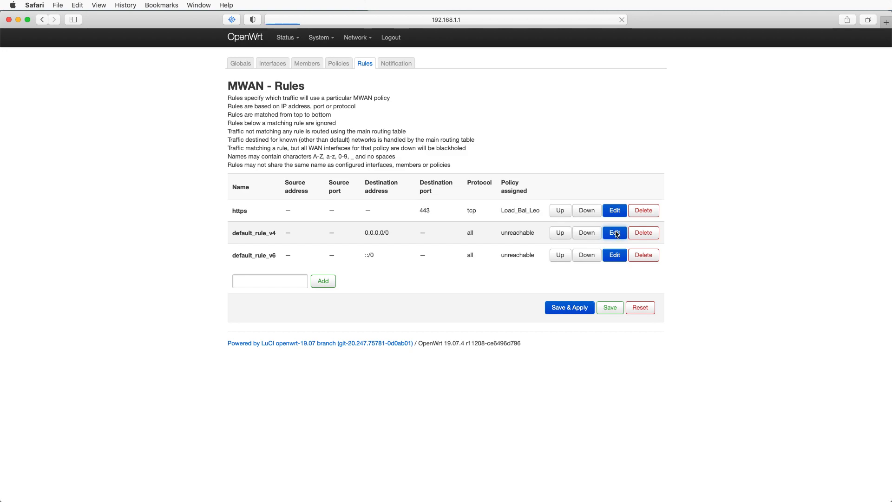
left_click(413, 455)
left_click(570, 483)
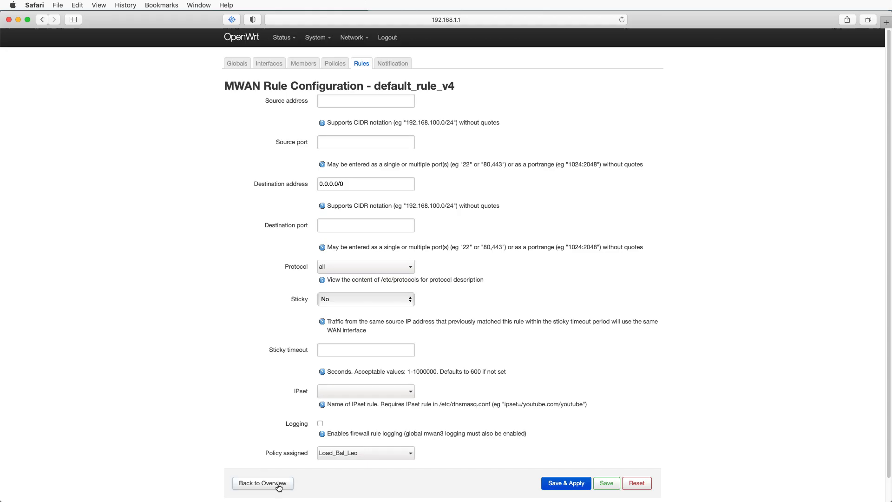
left_click(265, 483)
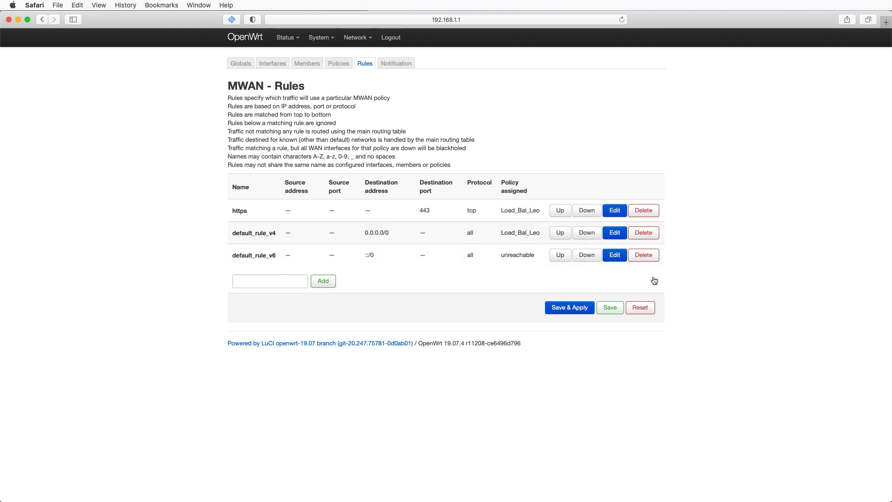
- Assign the Load_Bal_Leo policy to default_rule_v6, save and apply, and return to the rules overview
left_click(616, 256)
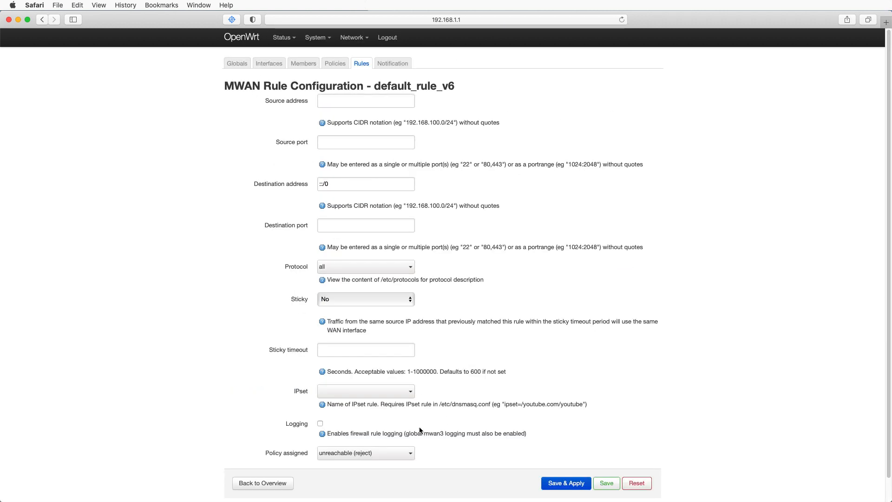
left_click(353, 456)
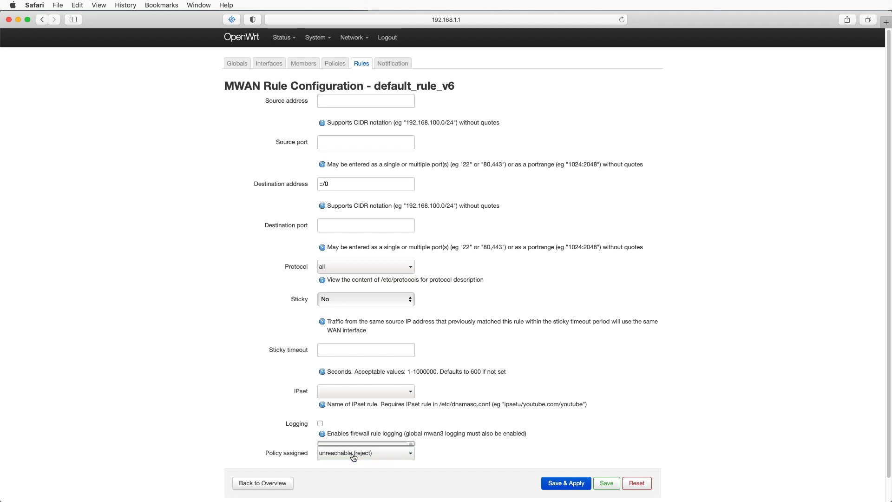
left_click(349, 392)
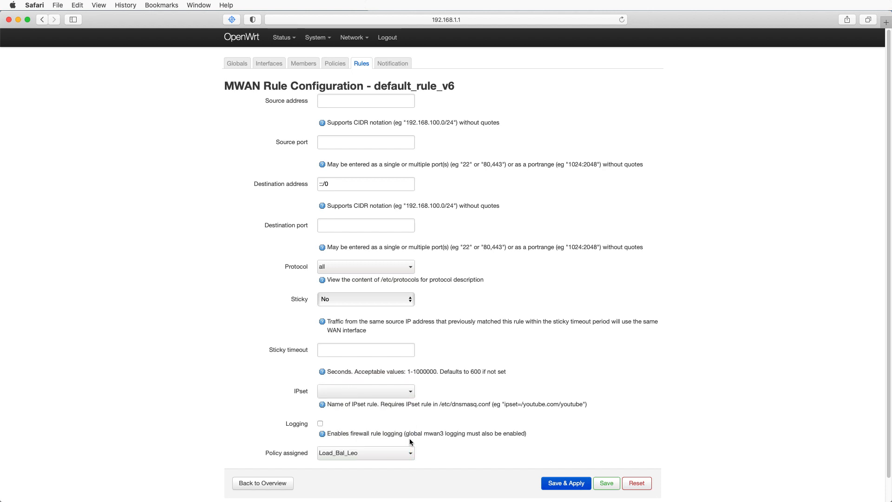
scroll(603, 444, "down", 1)
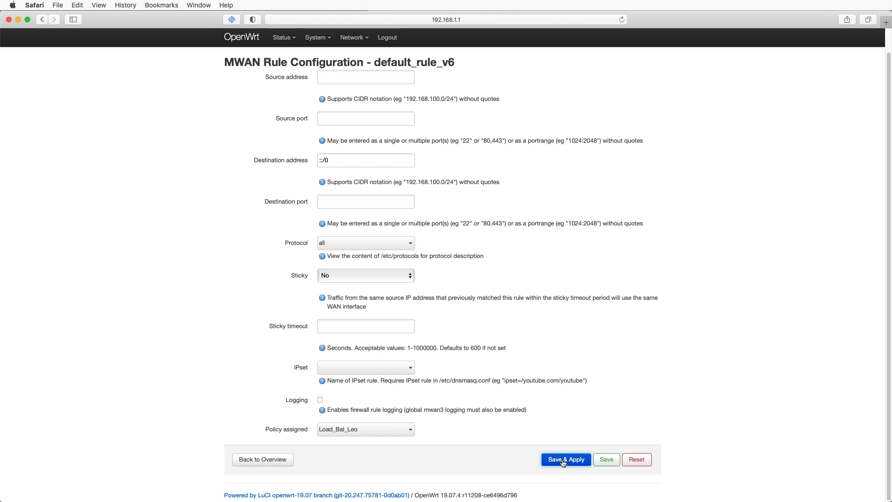
left_click(563, 460)
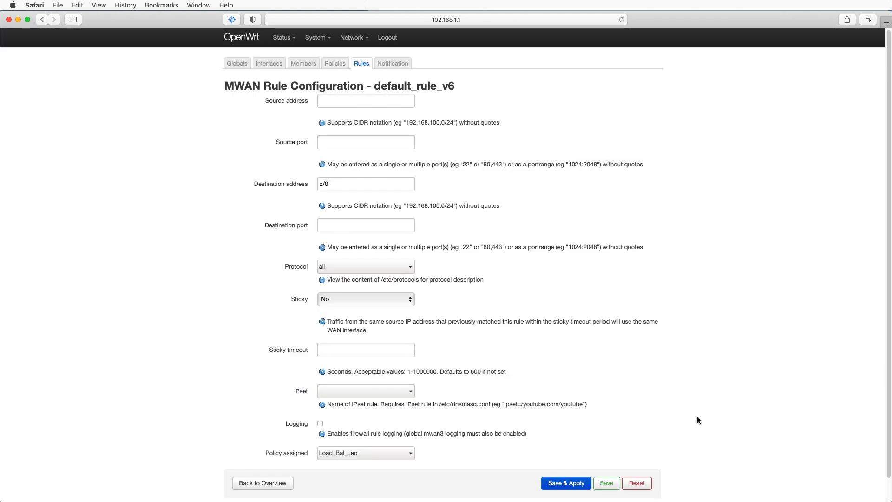
left_click(258, 483)
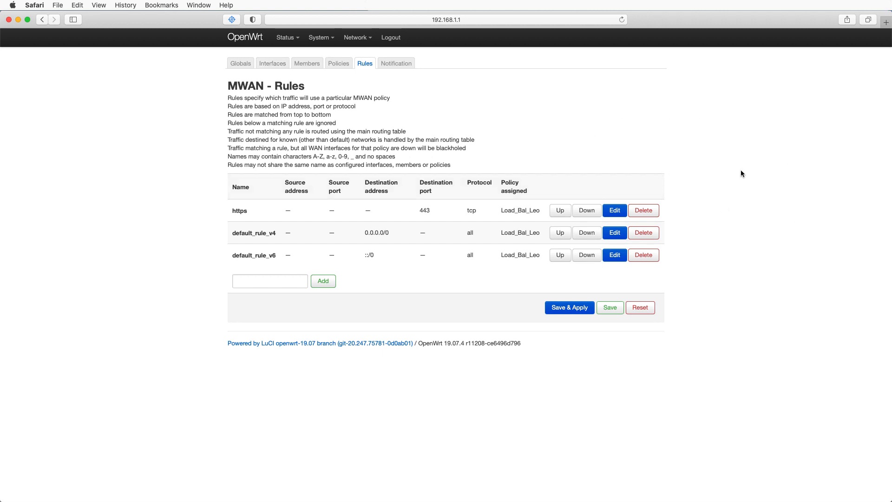
- Reboot the router and open the load-balancing status page for the MWAN interfaces
mouse_move(320, 41)
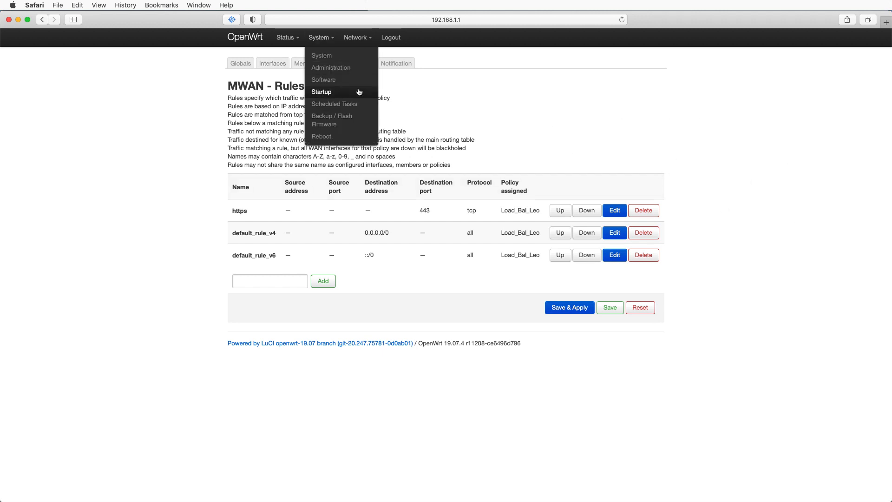
left_click(327, 137)
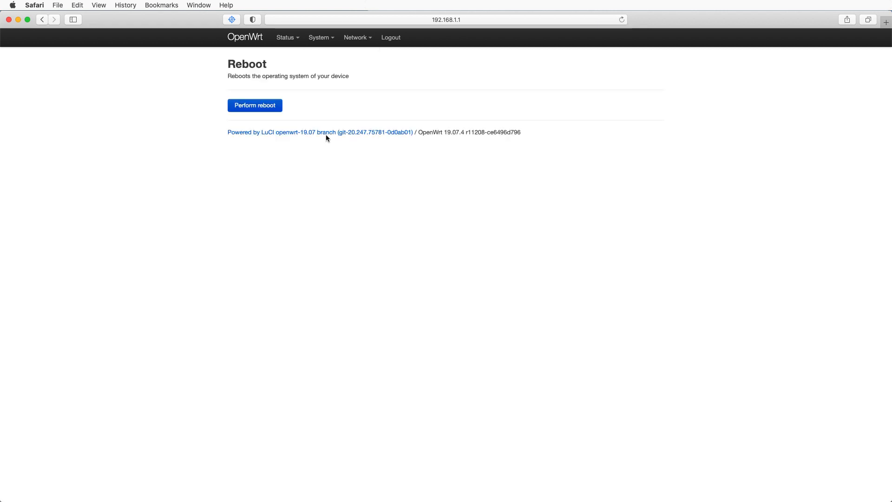
left_click(257, 106)
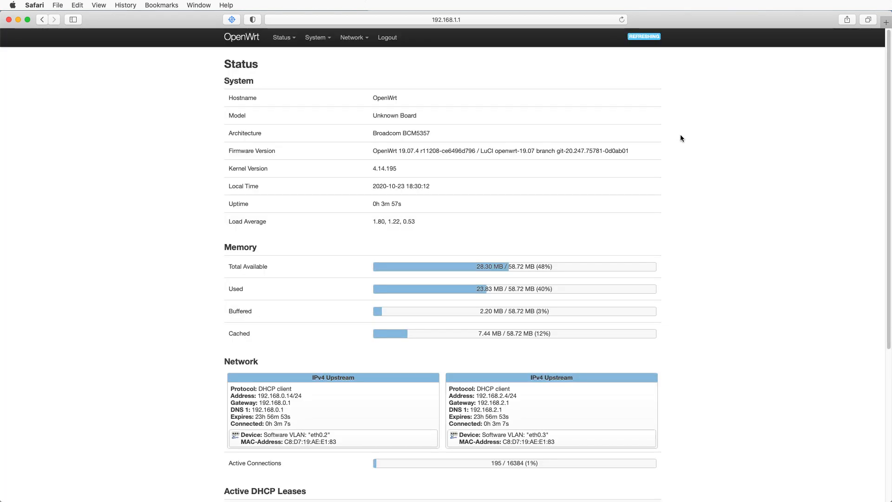
mouse_move(287, 41)
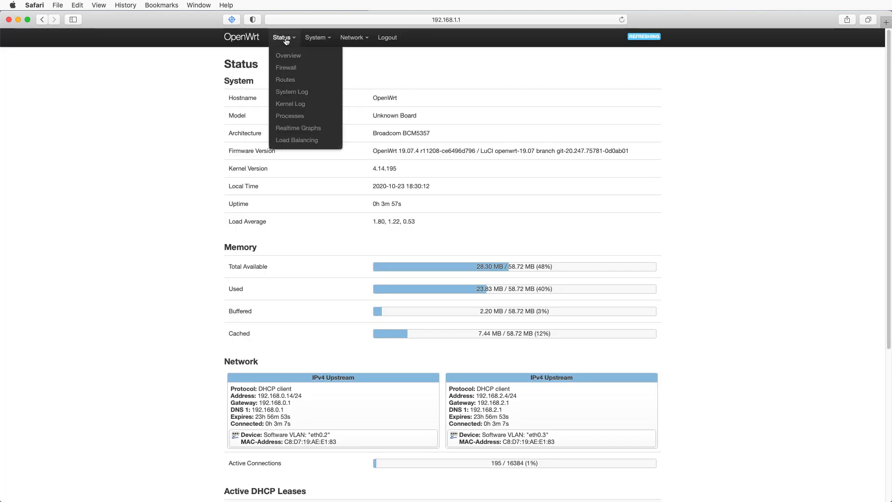
left_click(288, 140)
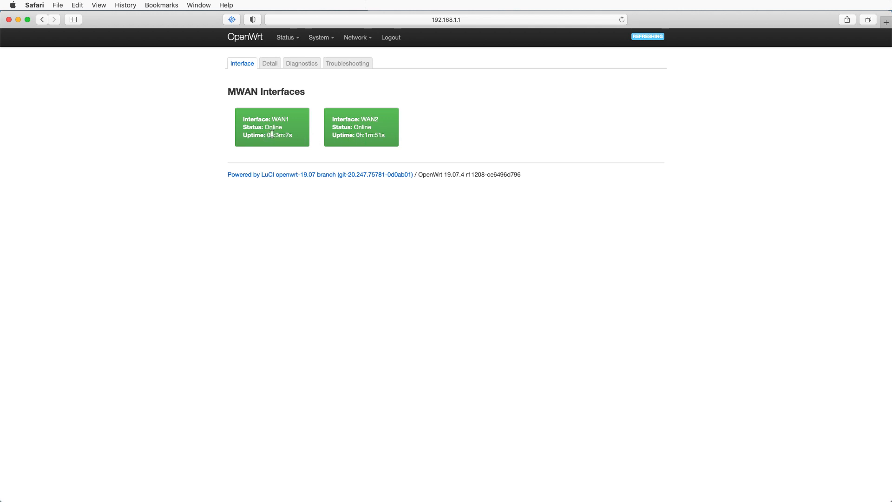
- Stop the WAN1 network interface and check the MWAN interface status in load balancing
left_click(367, 40)
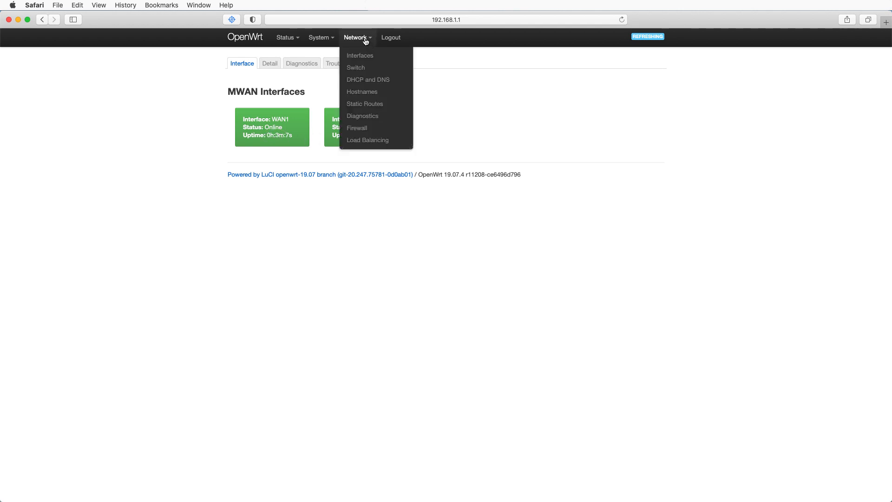
left_click(358, 59)
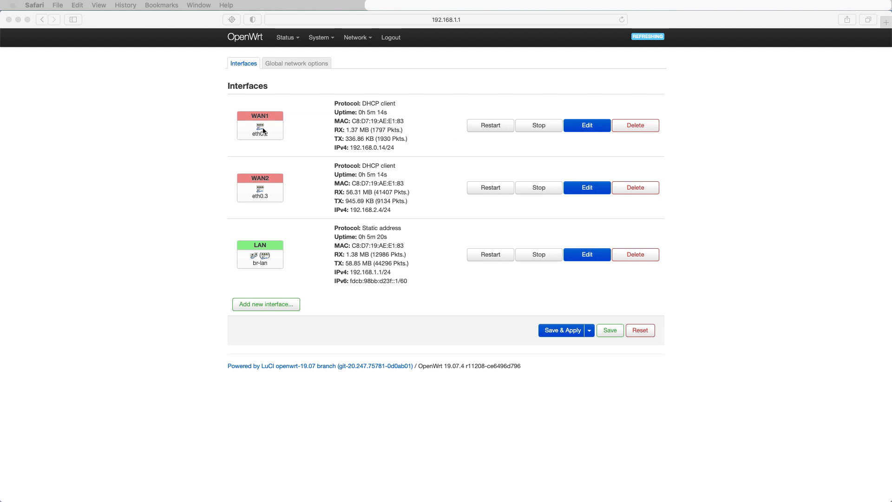
left_click(539, 128)
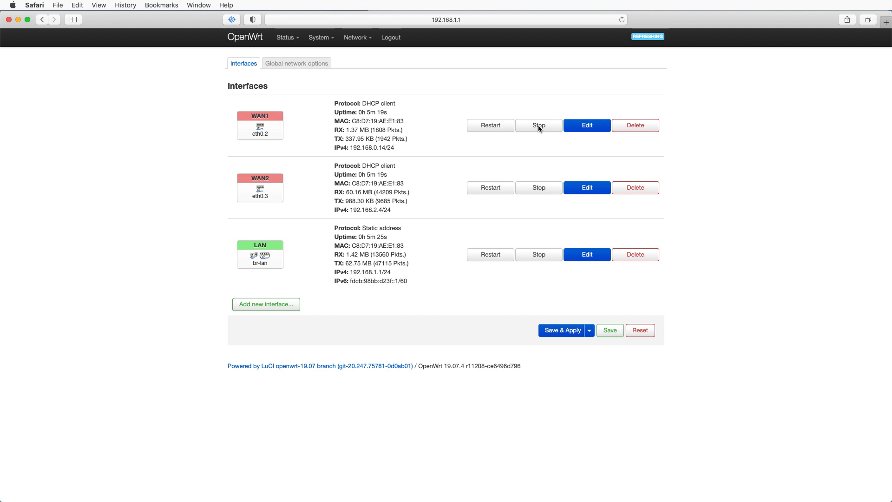
left_click(539, 129)
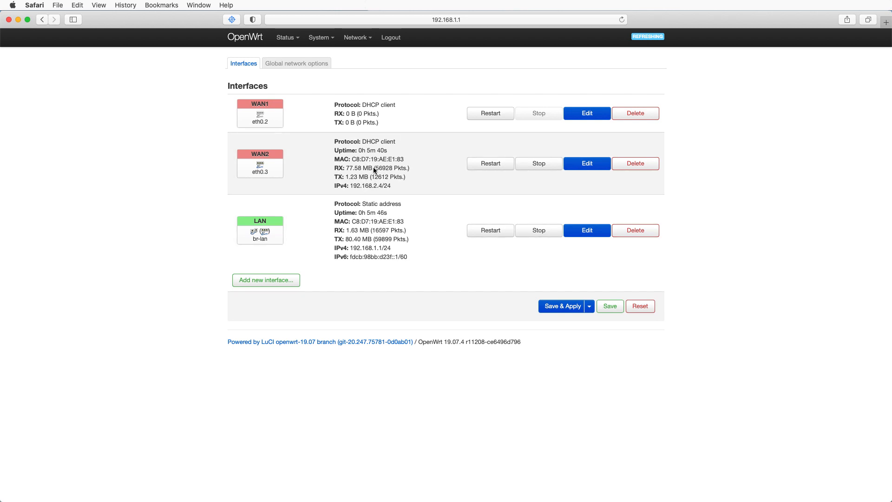
mouse_move(286, 39)
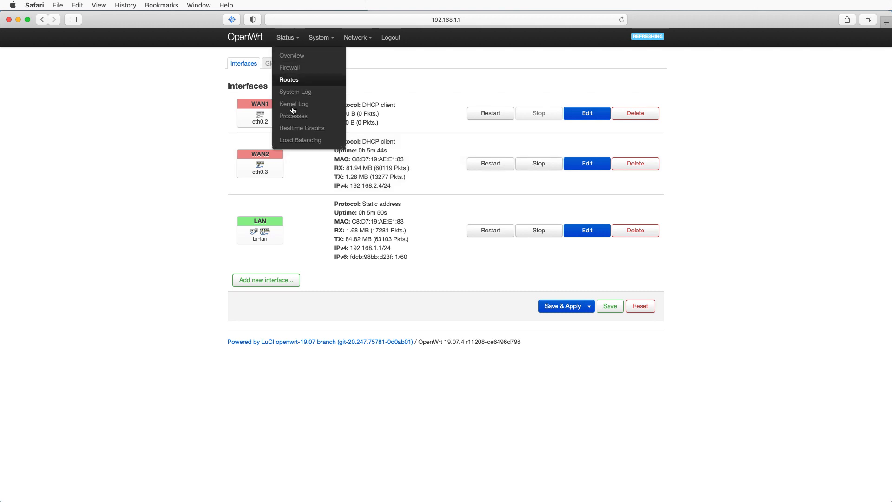
left_click(296, 141)
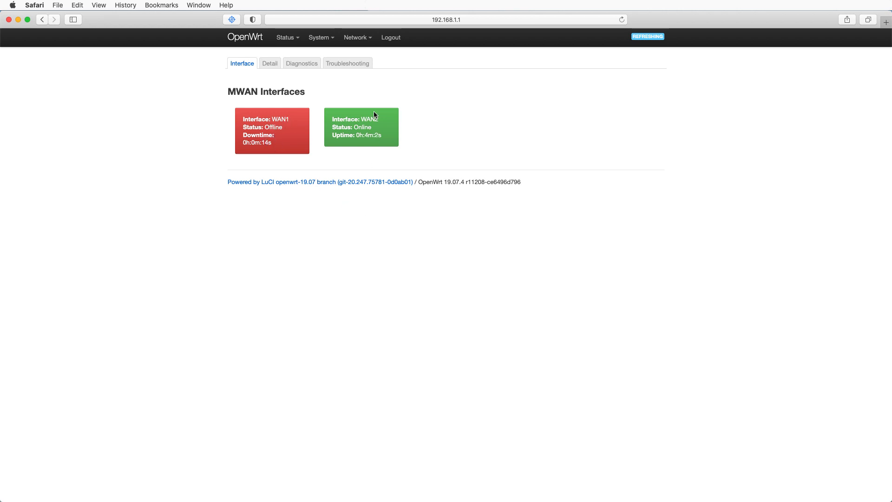
- Restart the WAN1 network interface
mouse_move(358, 38)
left_click(360, 55)
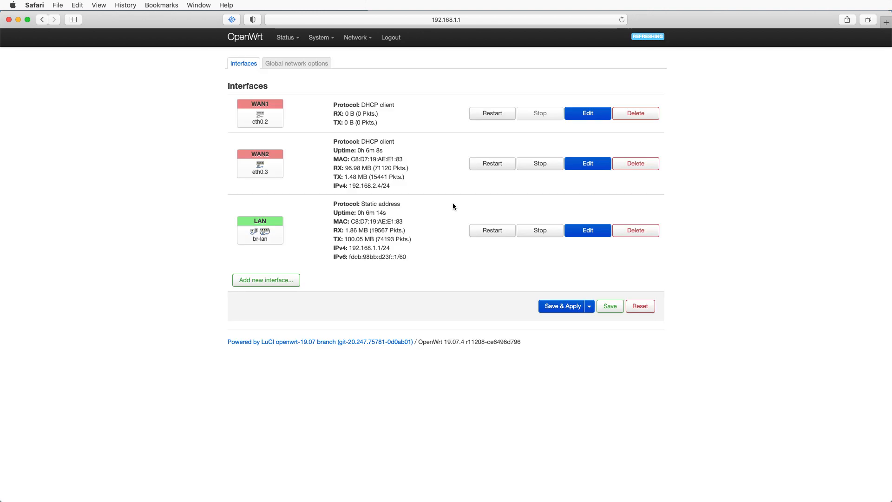
left_click(489, 114)
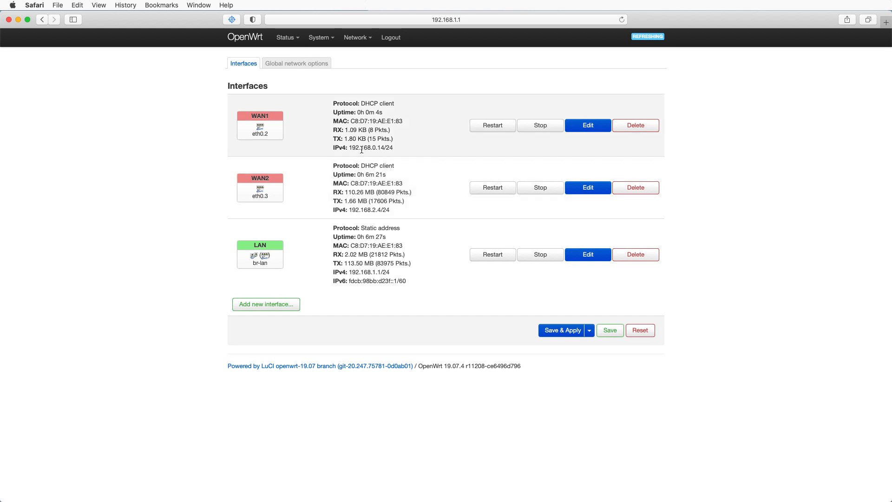
- Stop the WAN2 network interface and check the MWAN interface status in load balancing
left_click(542, 192)
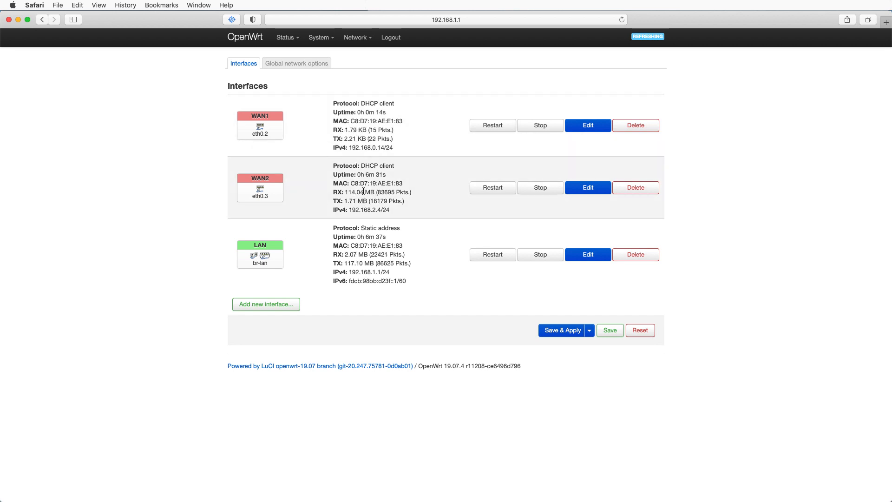
left_click(539, 189)
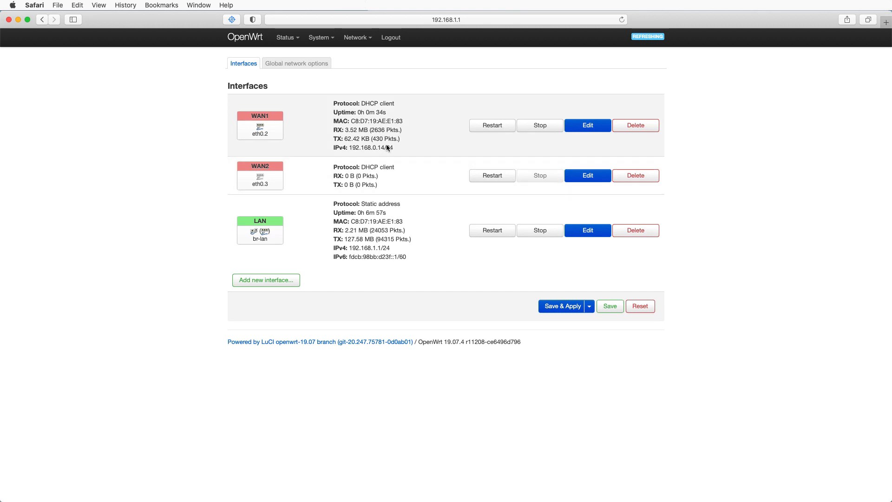
mouse_move(286, 38)
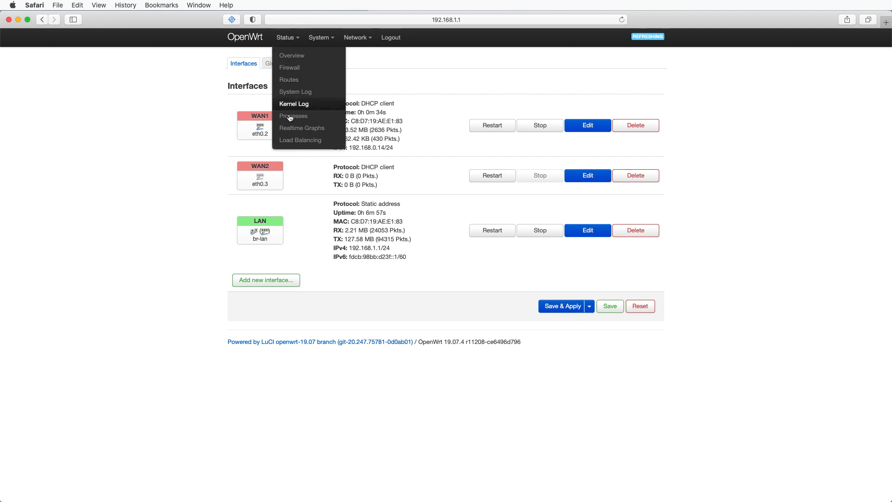
left_click(296, 141)
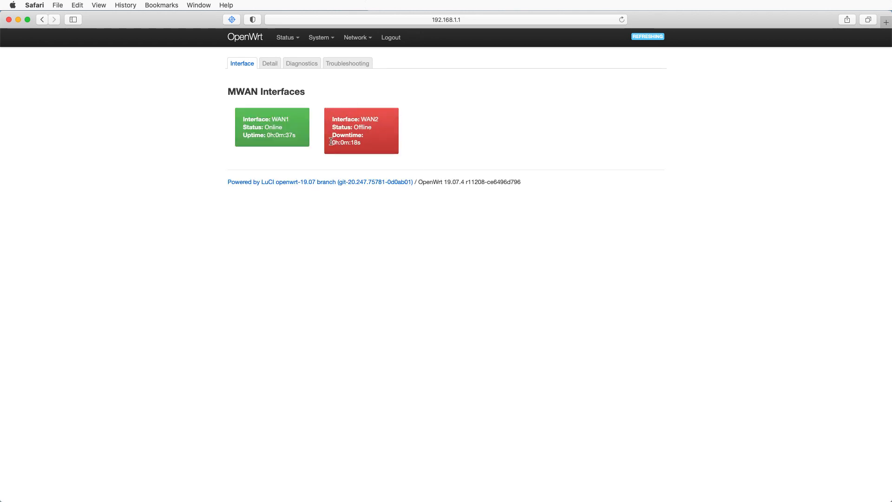
- Restart the WAN2 network interface and open the load-balancing status page again
left_click(361, 56)
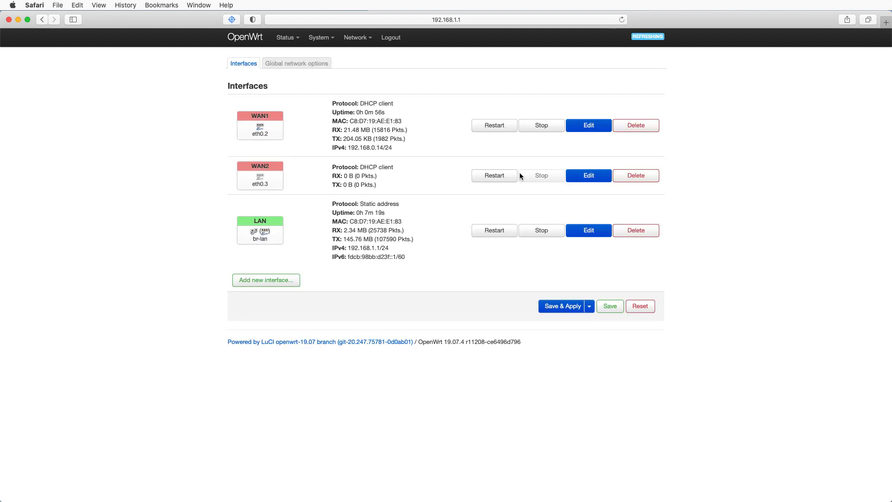
left_click(499, 175)
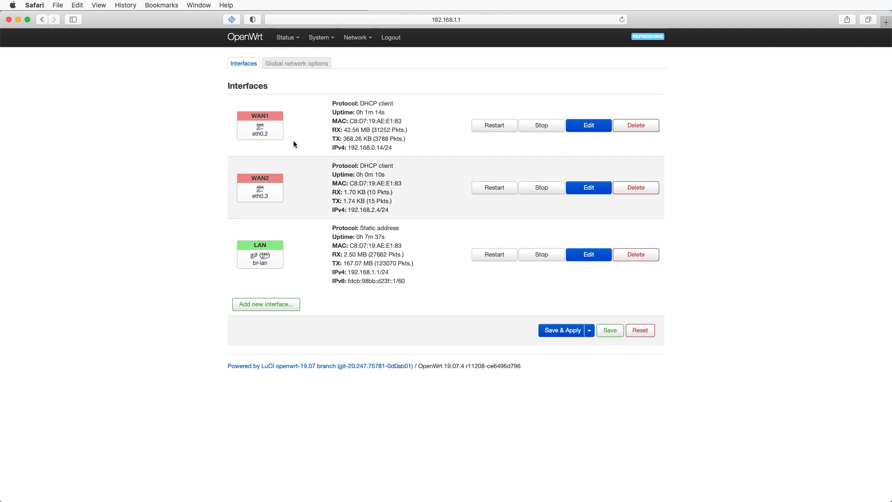
mouse_move(286, 37)
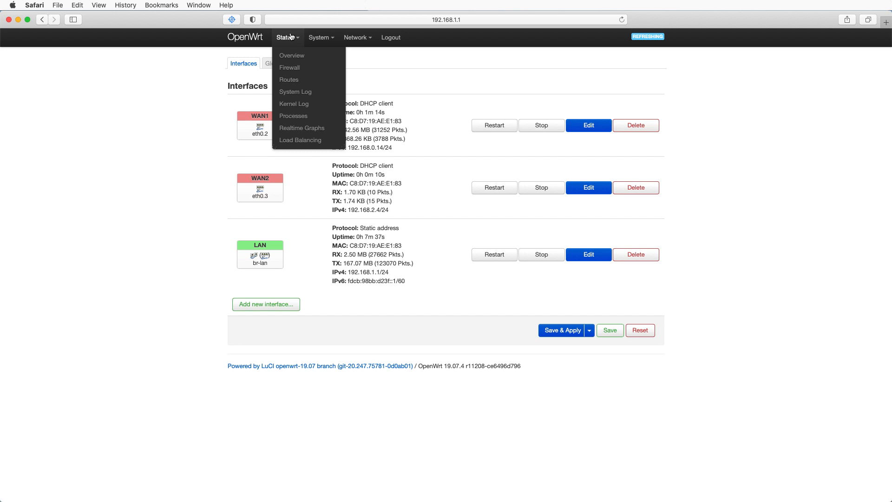
left_click(298, 141)
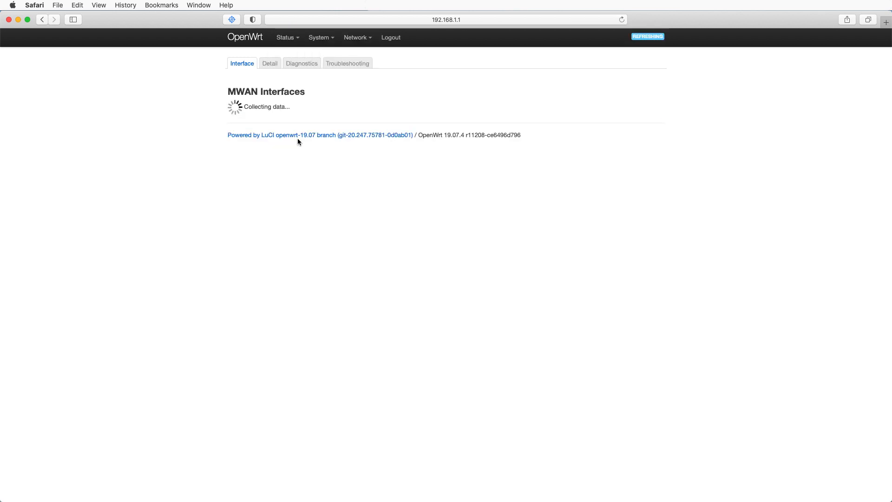